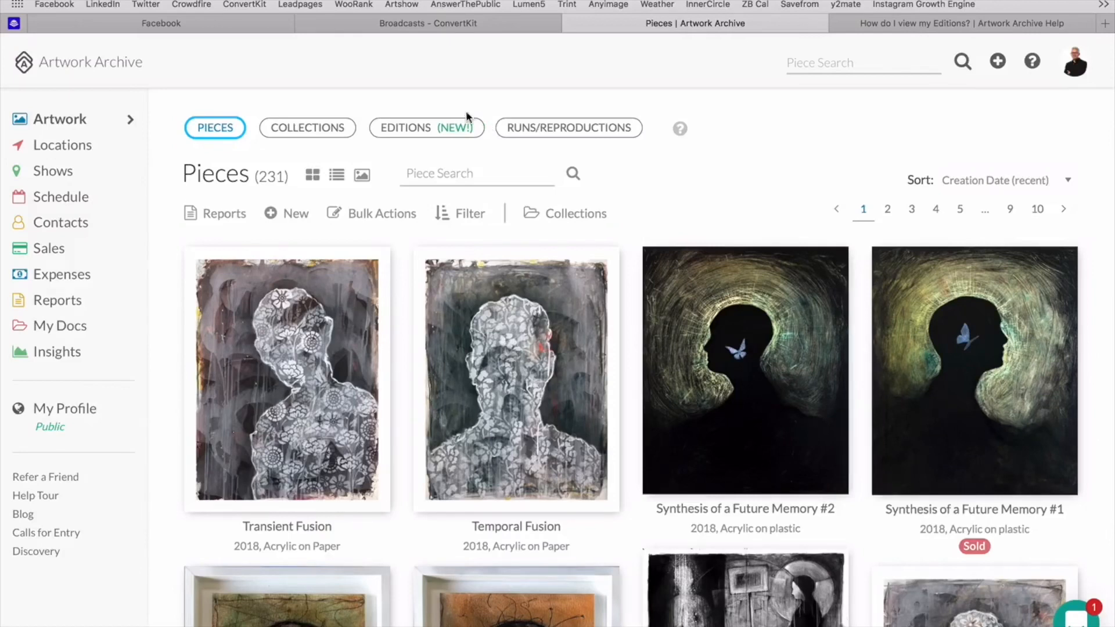
Start a new edition from the Editions section of the artwork inventory
left_click(441, 135)
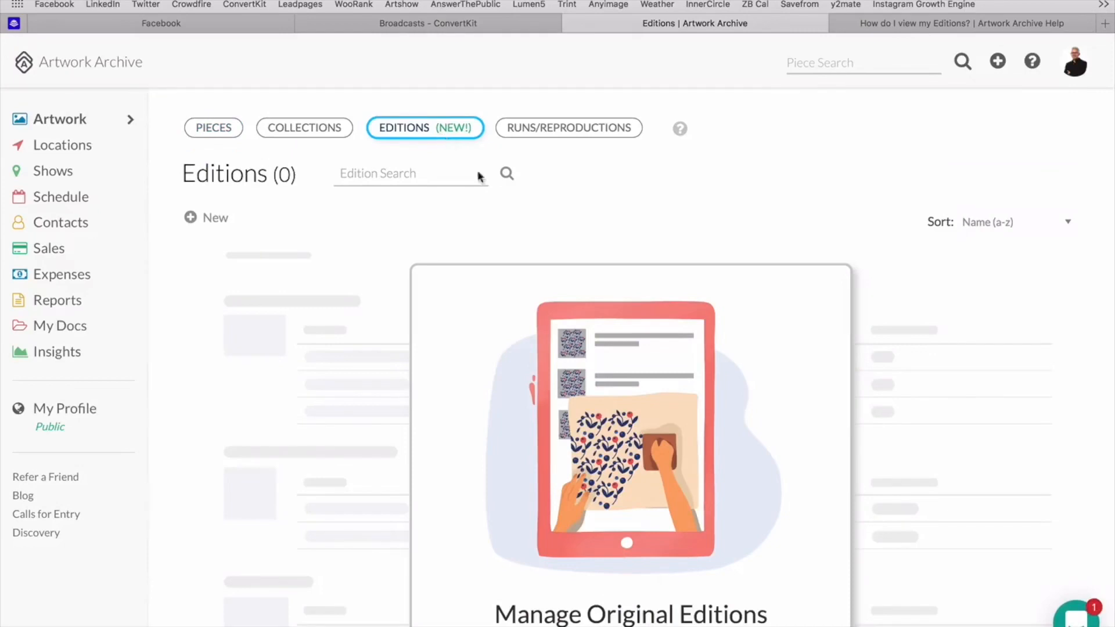
scroll(563, 367, "down", 5)
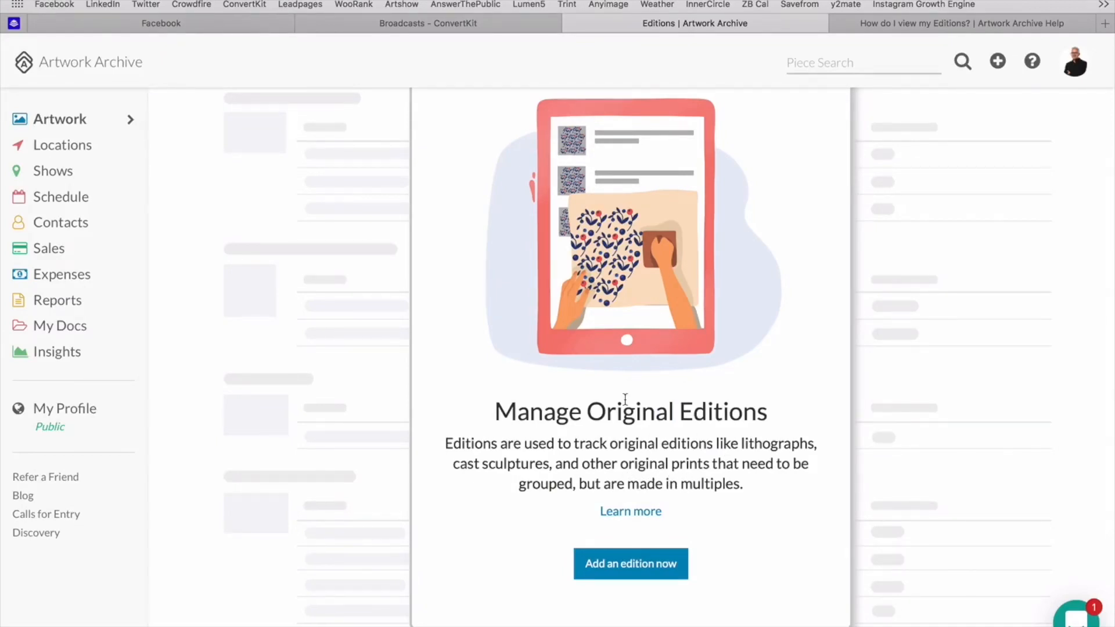
left_click(636, 575)
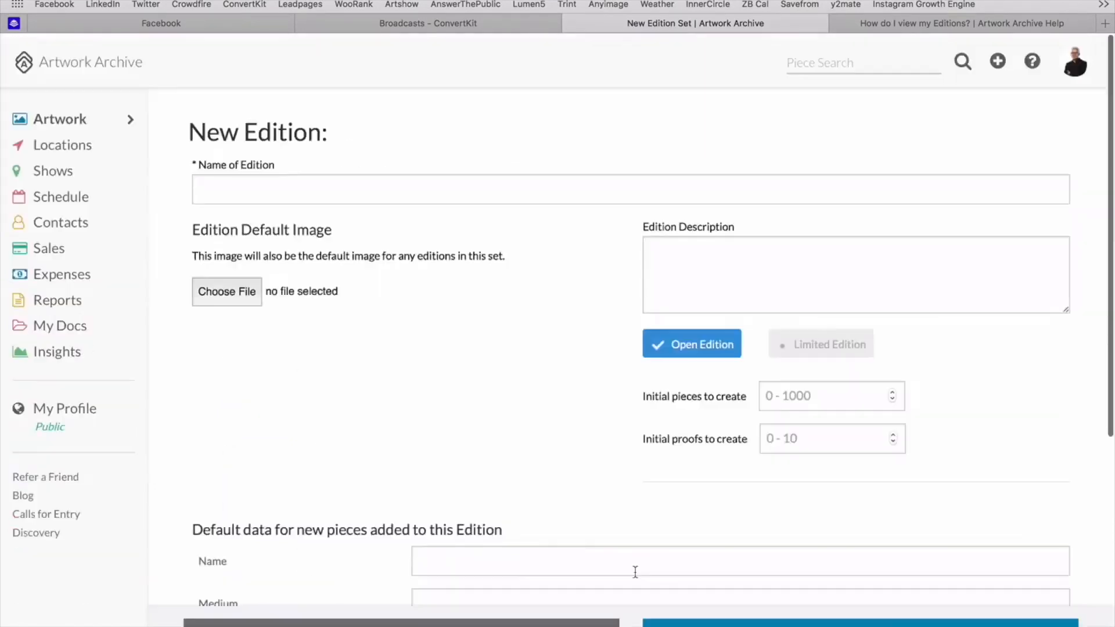
Copy the title "Flight to Paradise" from the text notes into the edition's name
left_click(433, 193)
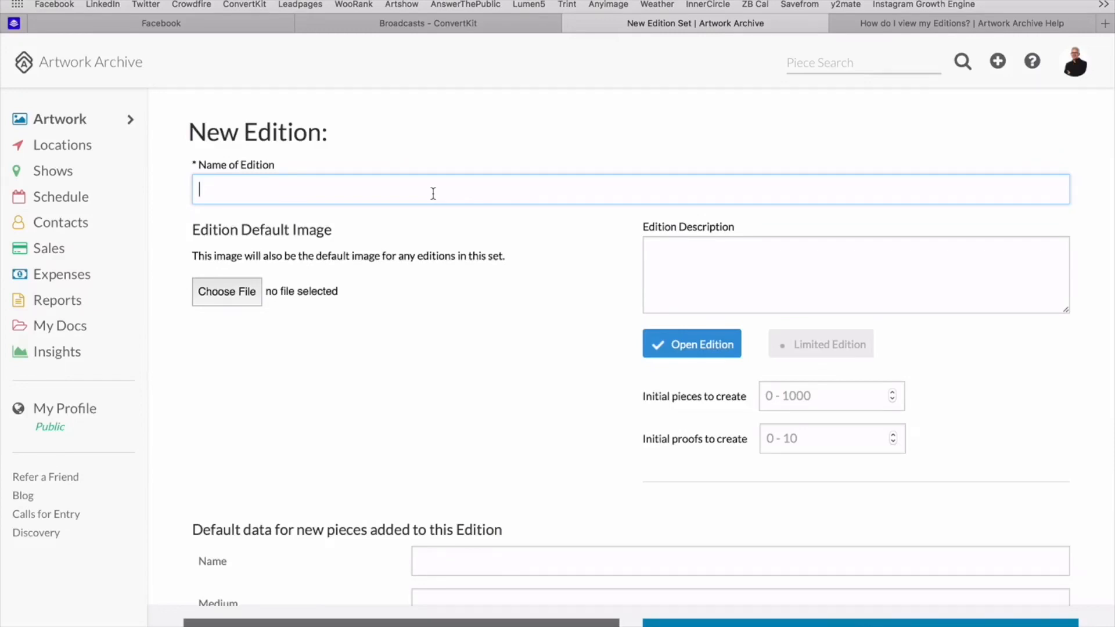
key("super+Tab")
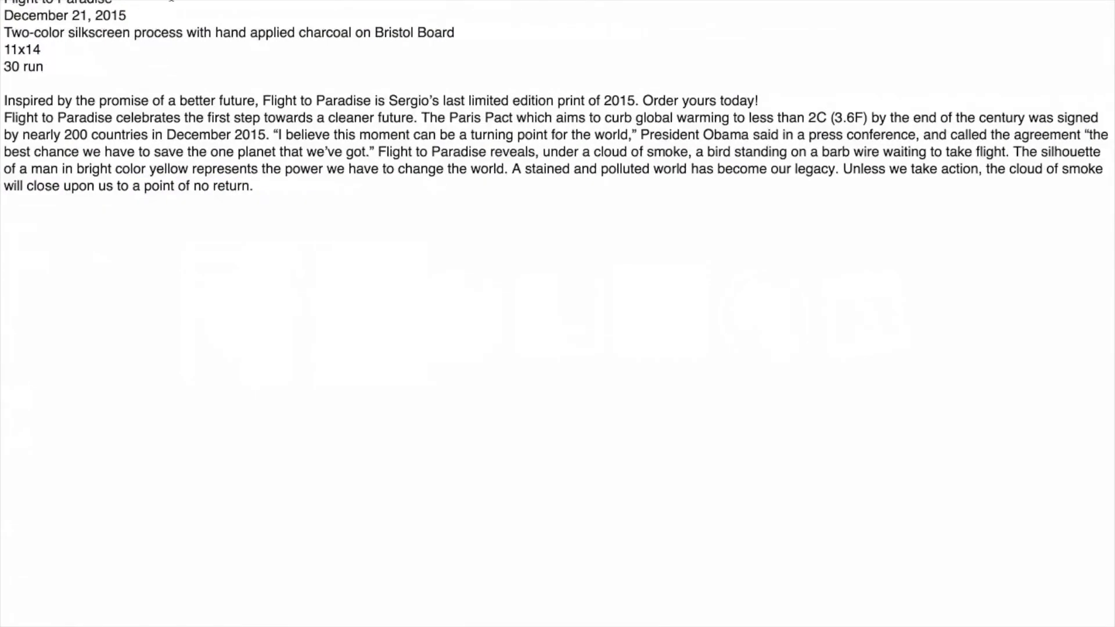
left_click_drag(171, 1, 3, 1)
key("super+c")
key("super+Tab")
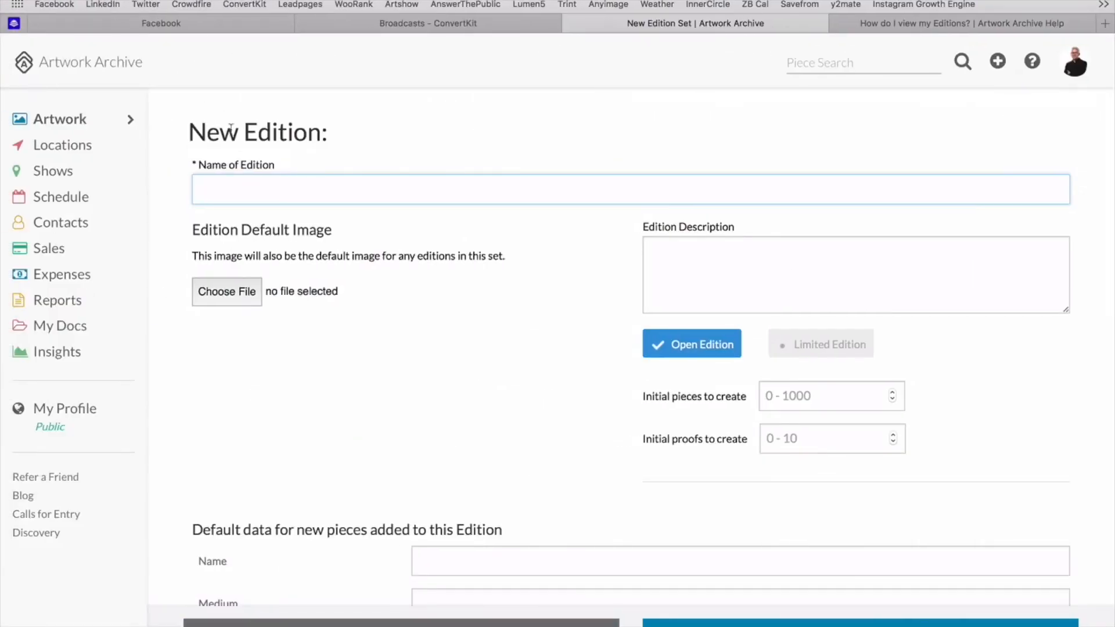
key("super+v")
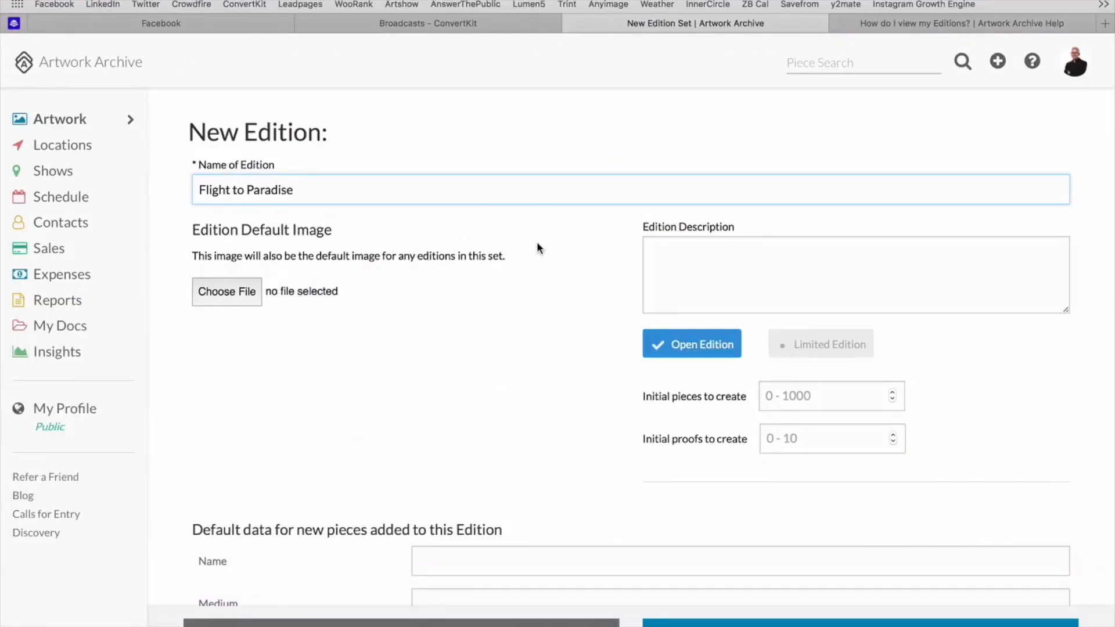
Copy the full descriptive text starting "Inspired by the promise of a better future" from the notes into the Edition Description
key("super+Tab")
left_click_drag(293, 181, 2, 104)
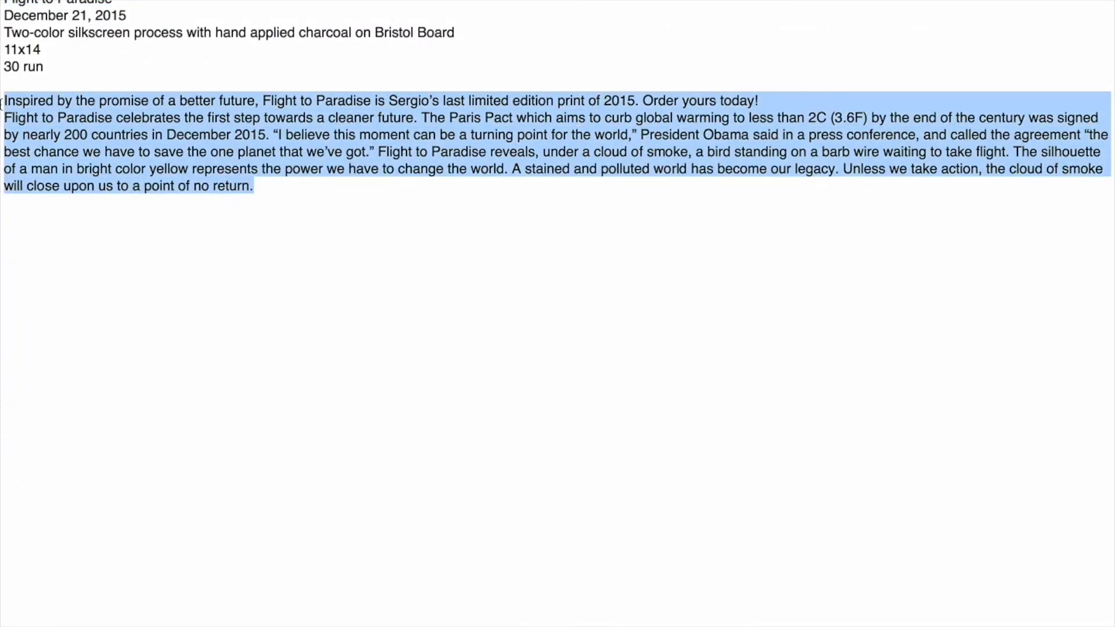
key("super+Tab")
left_click(660, 253)
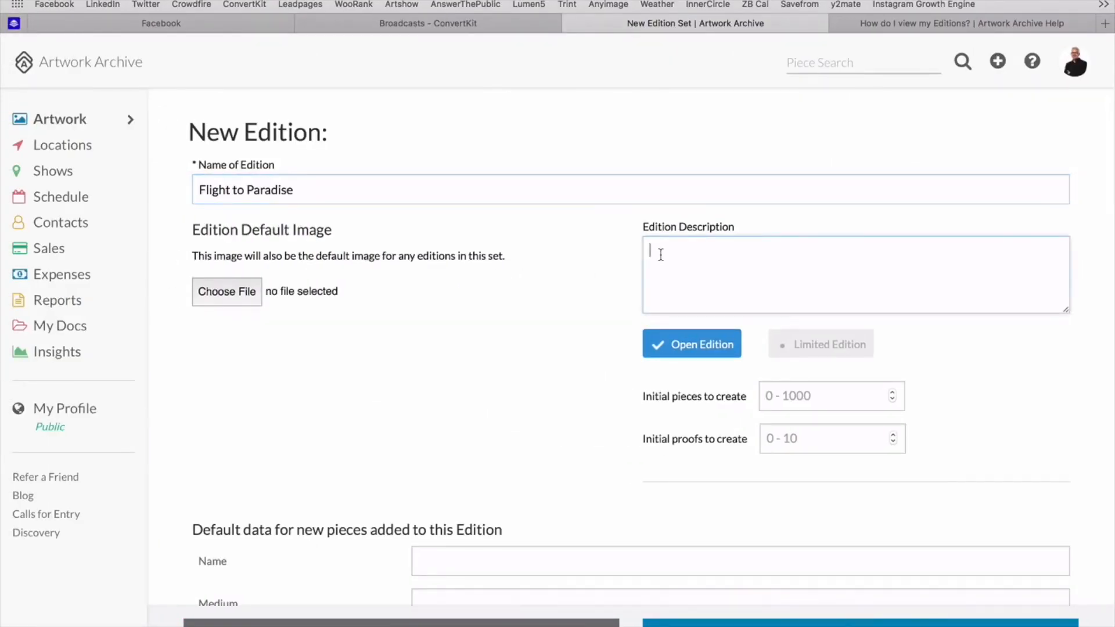
key("super+v")
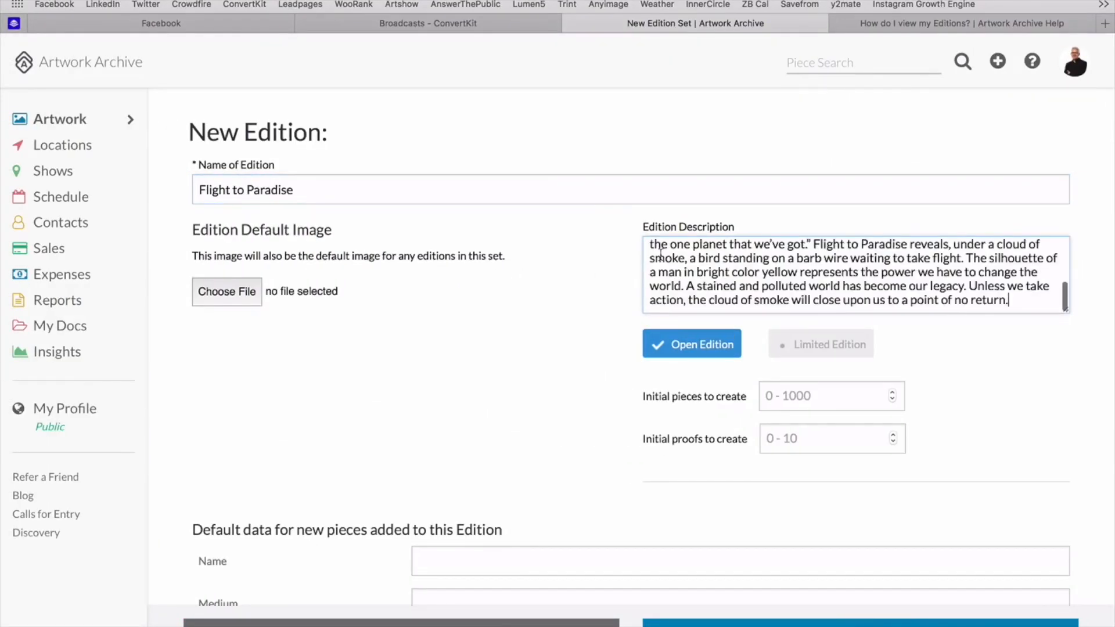
Upload Flight to Paradise.jpg as the edition's default image
left_click(237, 291)
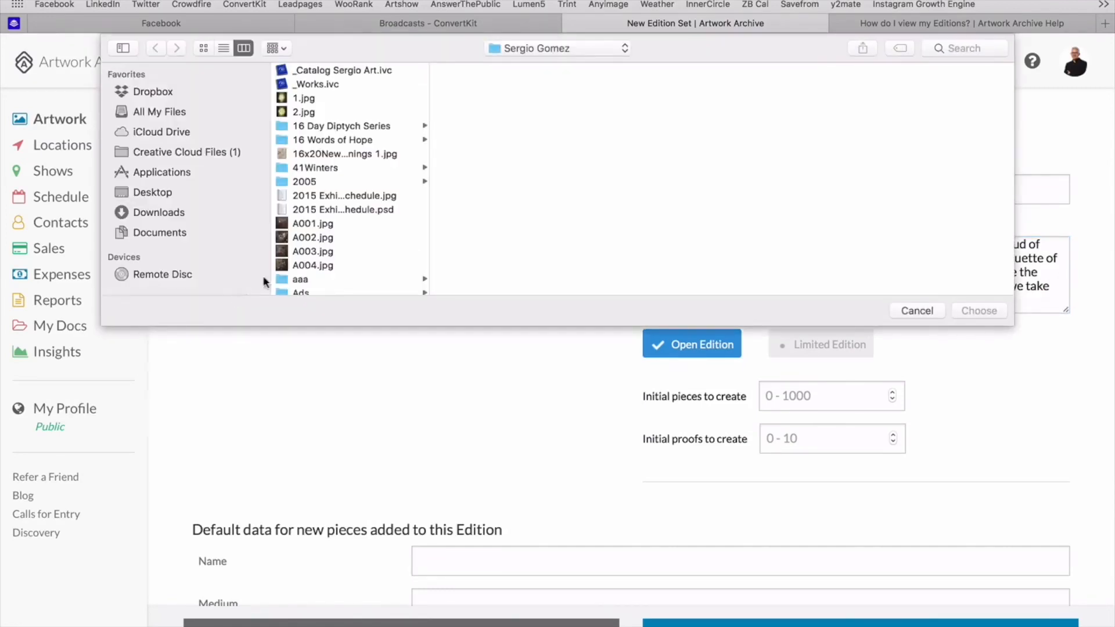
type("fl")
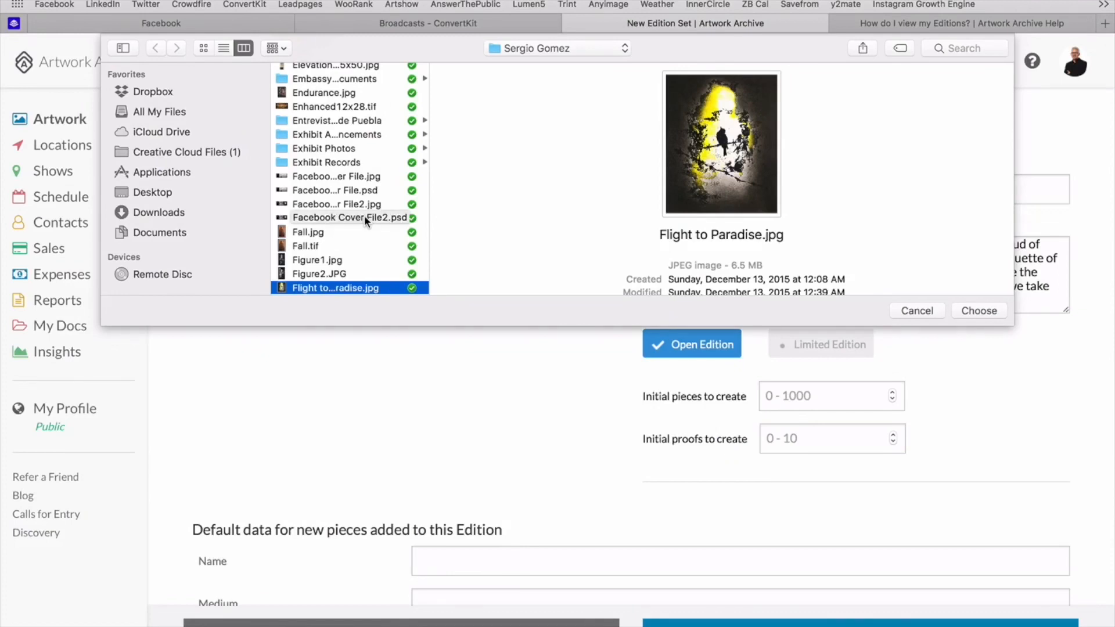
key("Return")
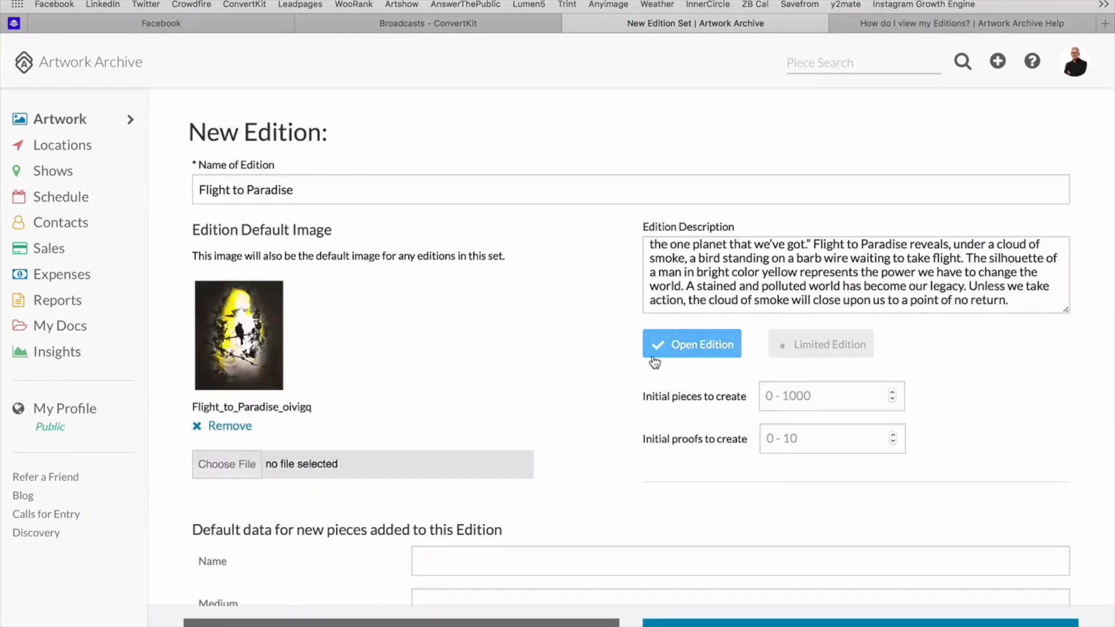
Make it a limited edition and set the number in the edition to 30
scroll(862, 323, "down", 1)
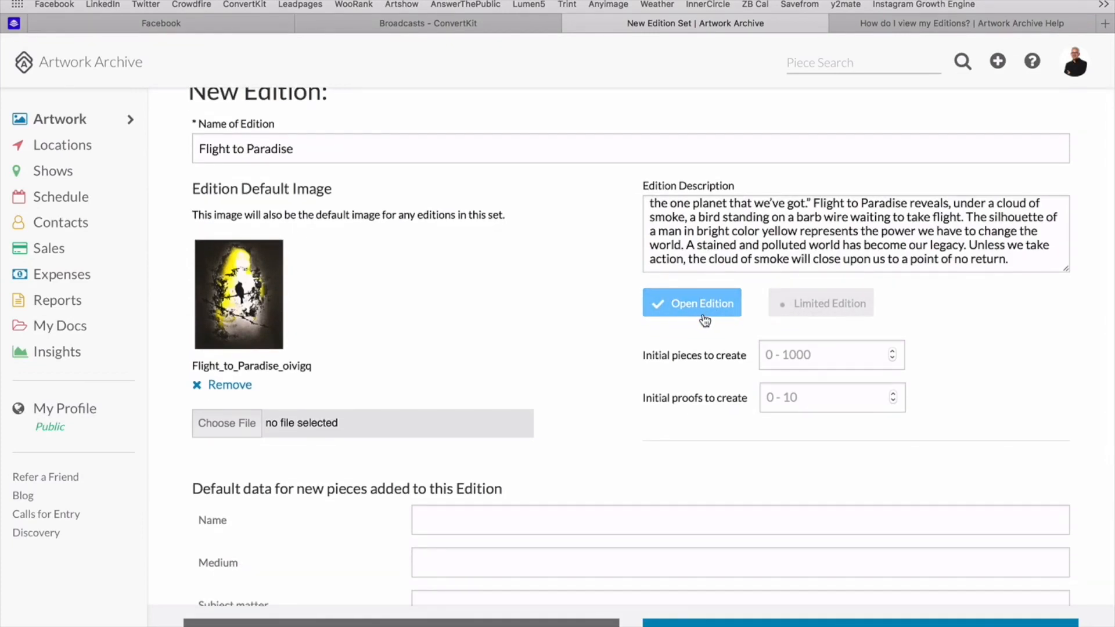
left_click(818, 307)
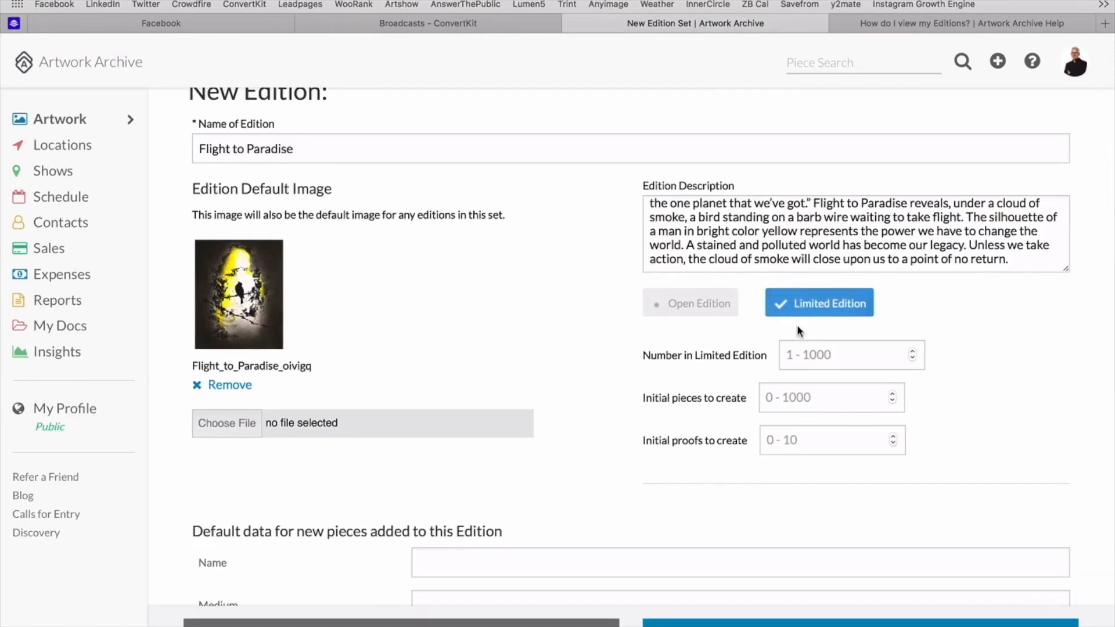
left_click(822, 363)
type("30")
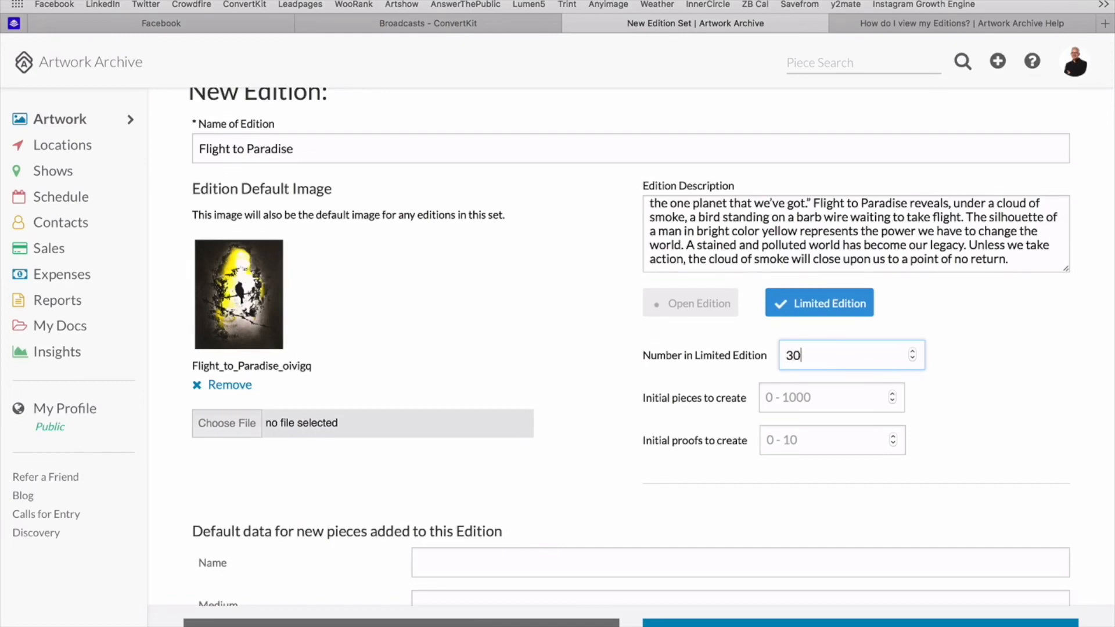
Set the initial pieces to create to 30 and the initial proofs to 2
left_click(773, 400)
type("30")
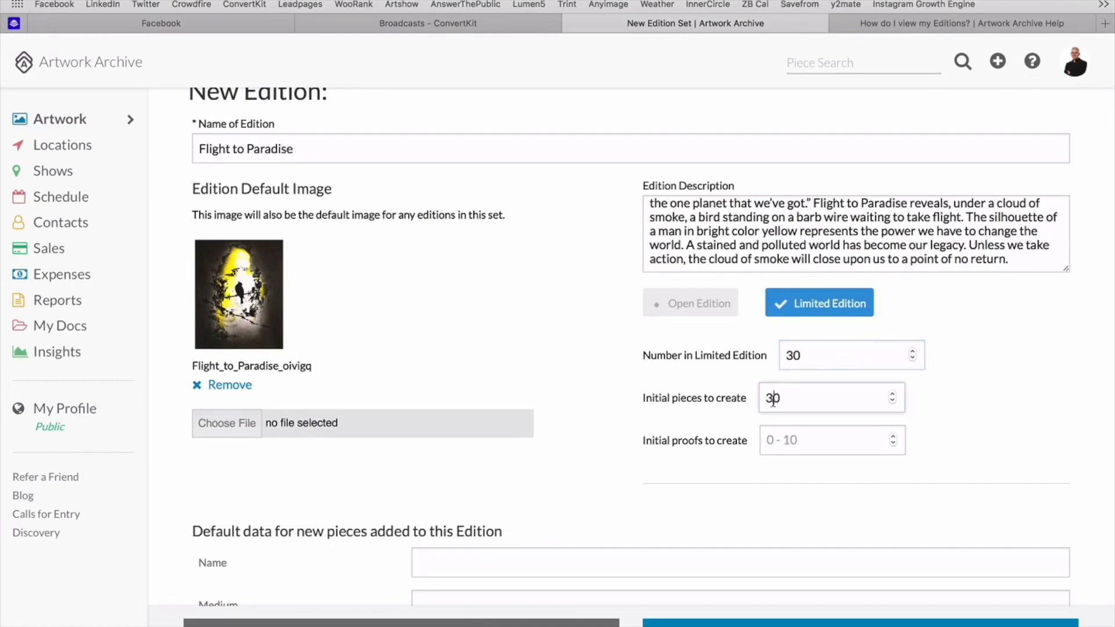
type("30")
key("BackSpace")
key("BackSpace")
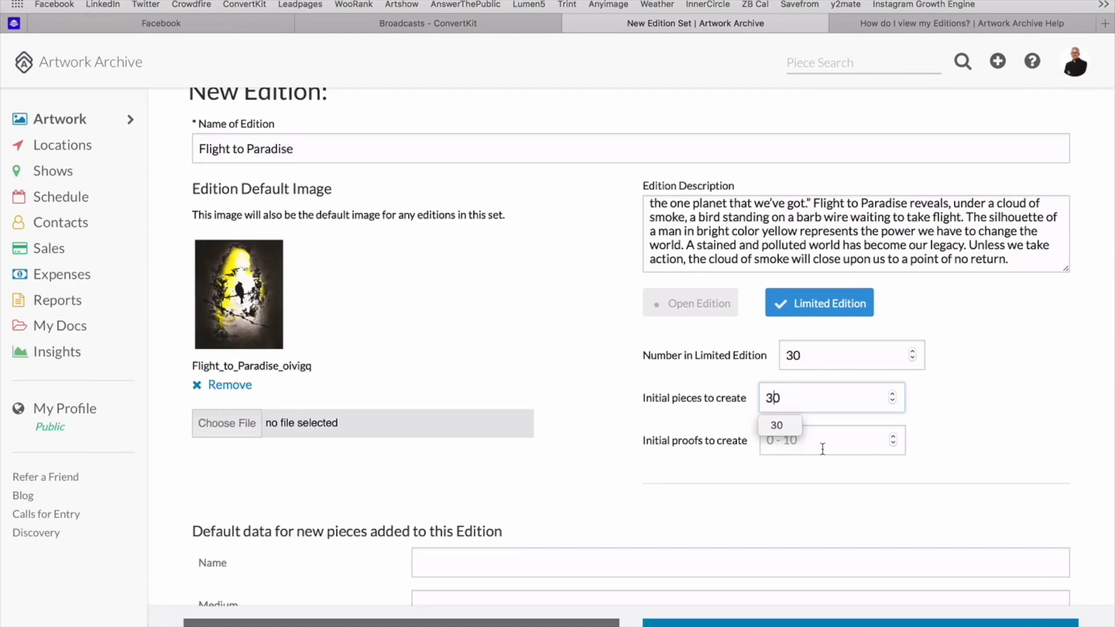
left_click(823, 449)
type("2")
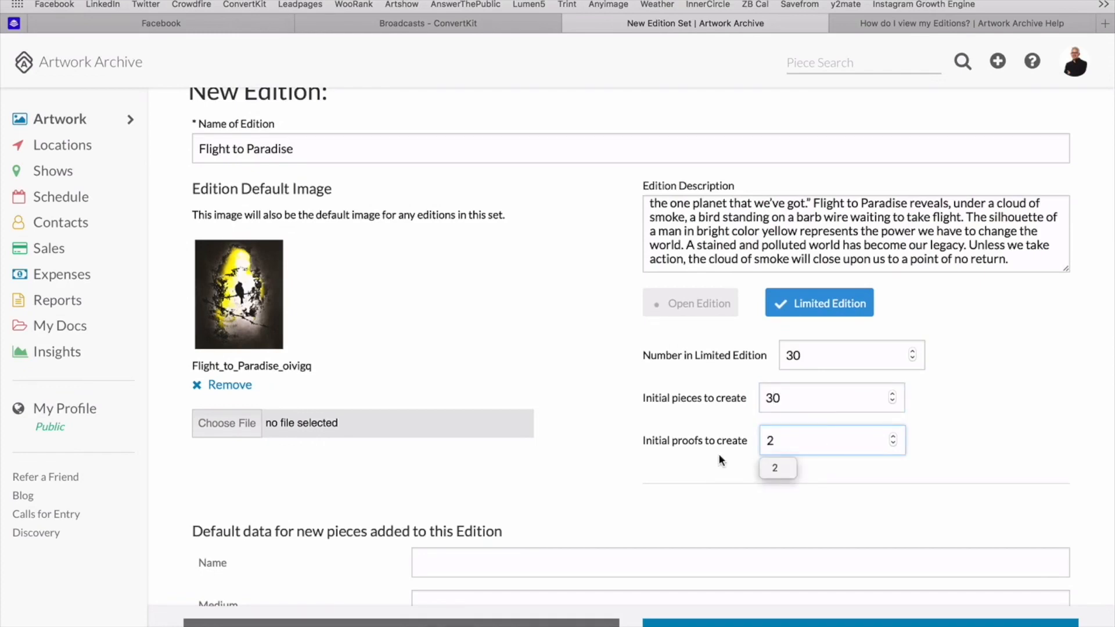
left_click(618, 442)
Copy the title "Flight to Paradise" from the notes into the default piece name
scroll(618, 446, "down", 3)
left_click(599, 434)
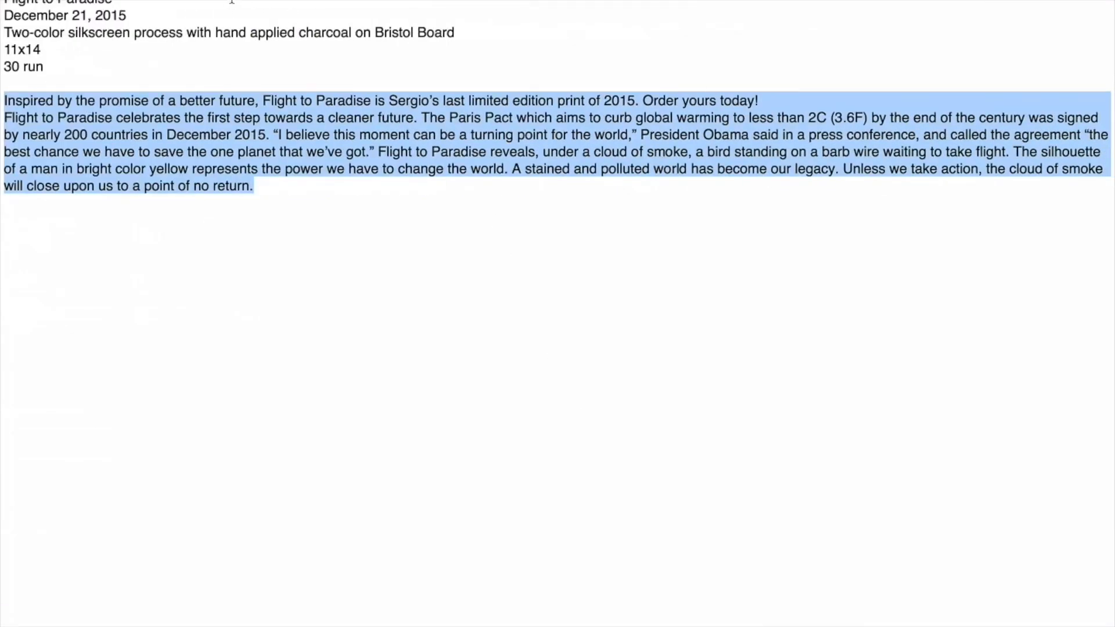
left_click_drag(230, 2, 3, 2)
key("super+c")
key("ctrl+Left")
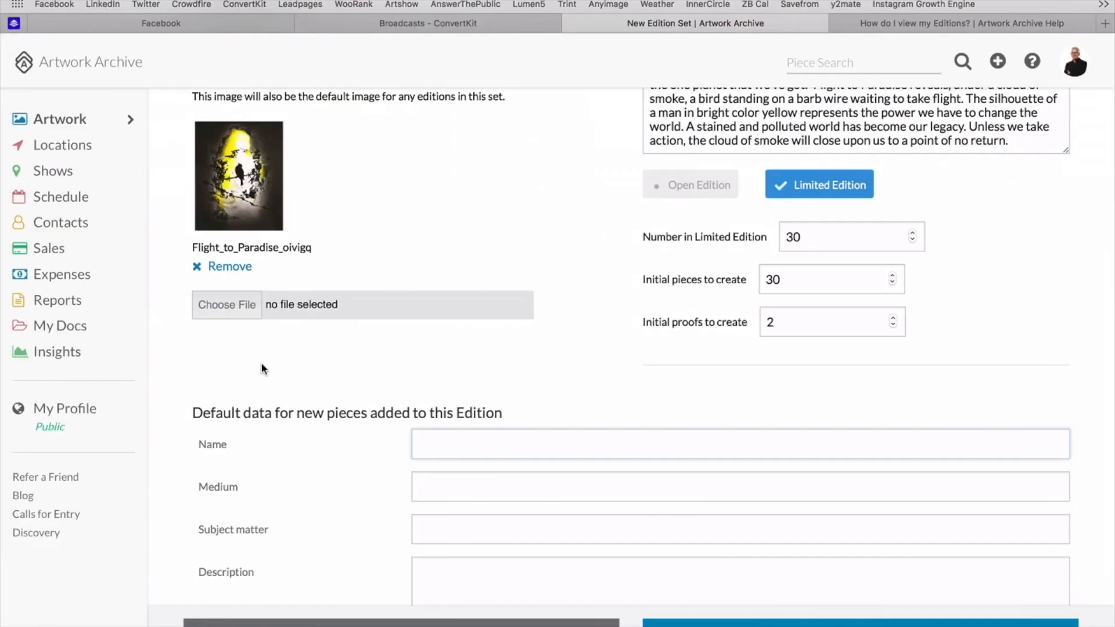
key("super+v")
Copy "Two-color silkscreen process with hand applied charcoal on Bristol Board" from the notes into the default Medium
key("ctrl+Right")
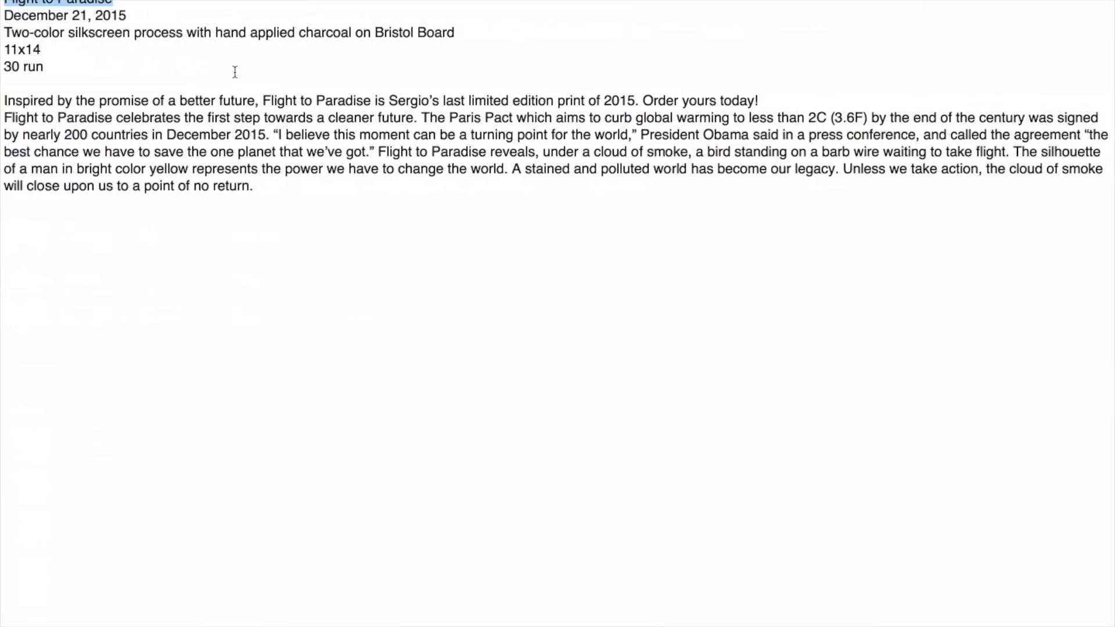
left_click_drag(463, 28, 1, 32)
key("super+c")
key("ctrl+Left")
left_click(431, 487)
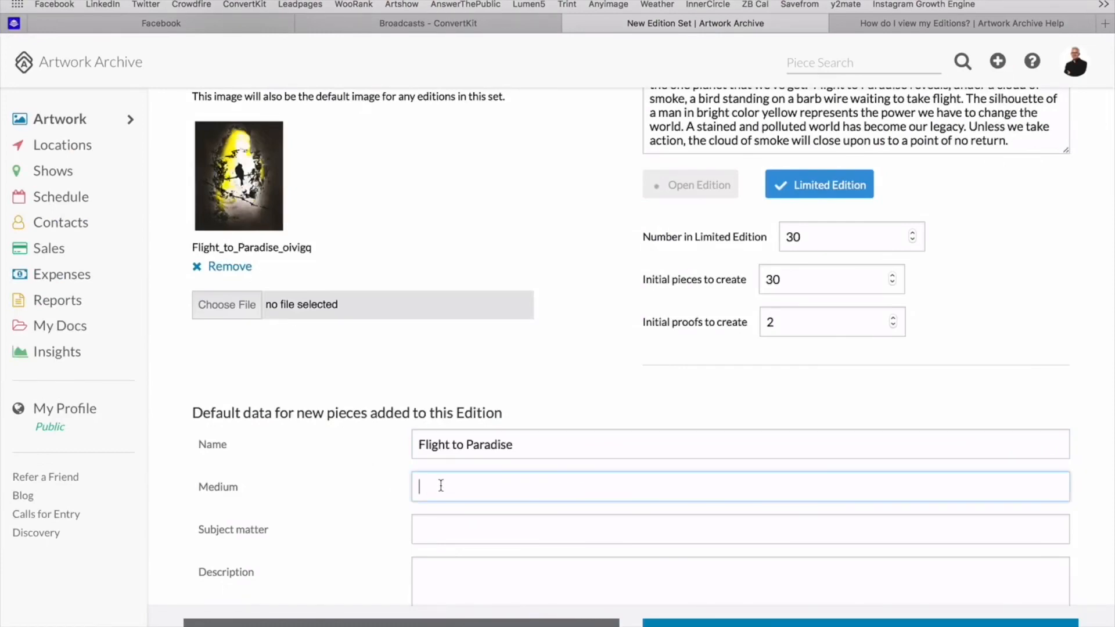
key("super+v")
Copy the descriptive paragraphs from the notes into the default Description for the edition's pieces
scroll(441, 485, "down", 3)
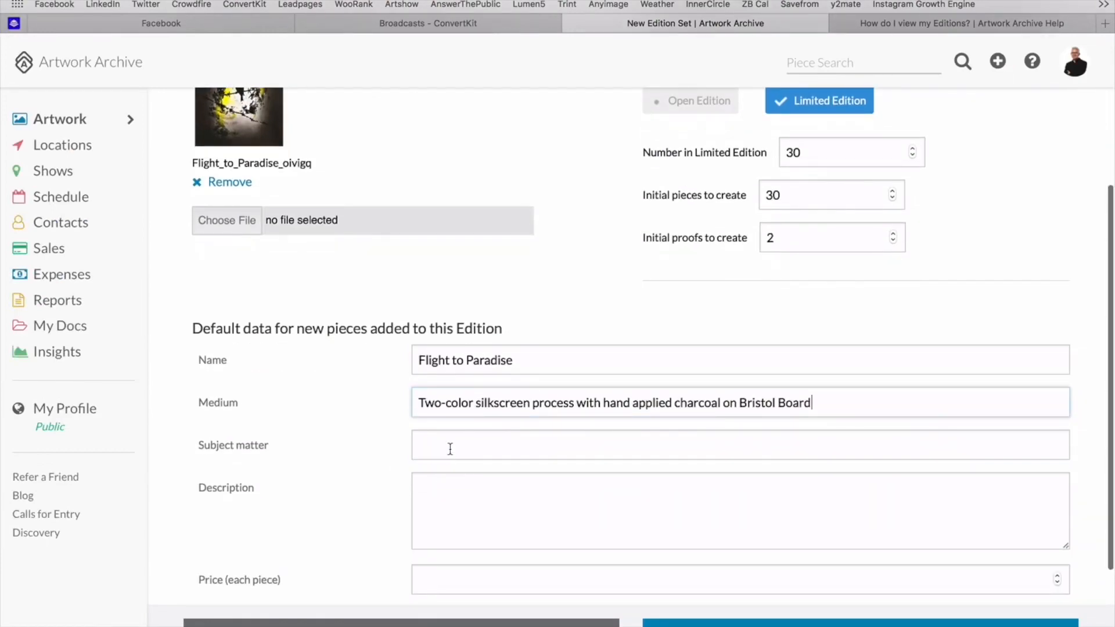
left_click(446, 491)
key("ctrl+Right")
left_click_drag(295, 191, 2, 102)
key("super+c")
key("ctrl+Left")
key("super+v")
Set the default price of each piece to 500
scroll(494, 505, "down", 3)
left_click(500, 432)
type("500")
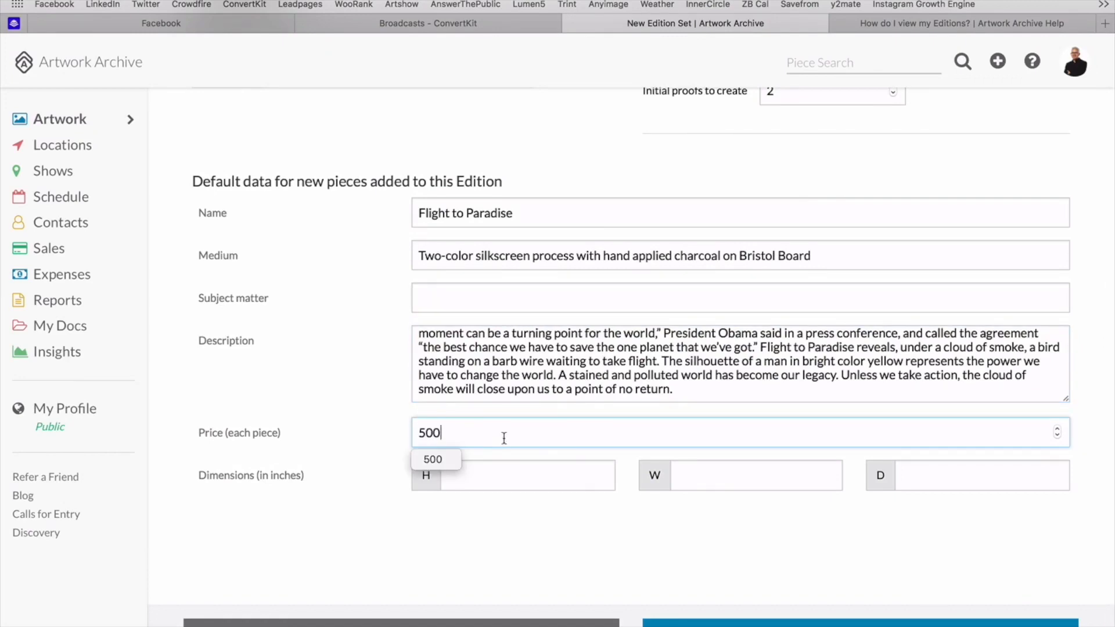
Set the default dimensions to 14 inches high by 11 inches wide and save the new edition
left_click(495, 472)
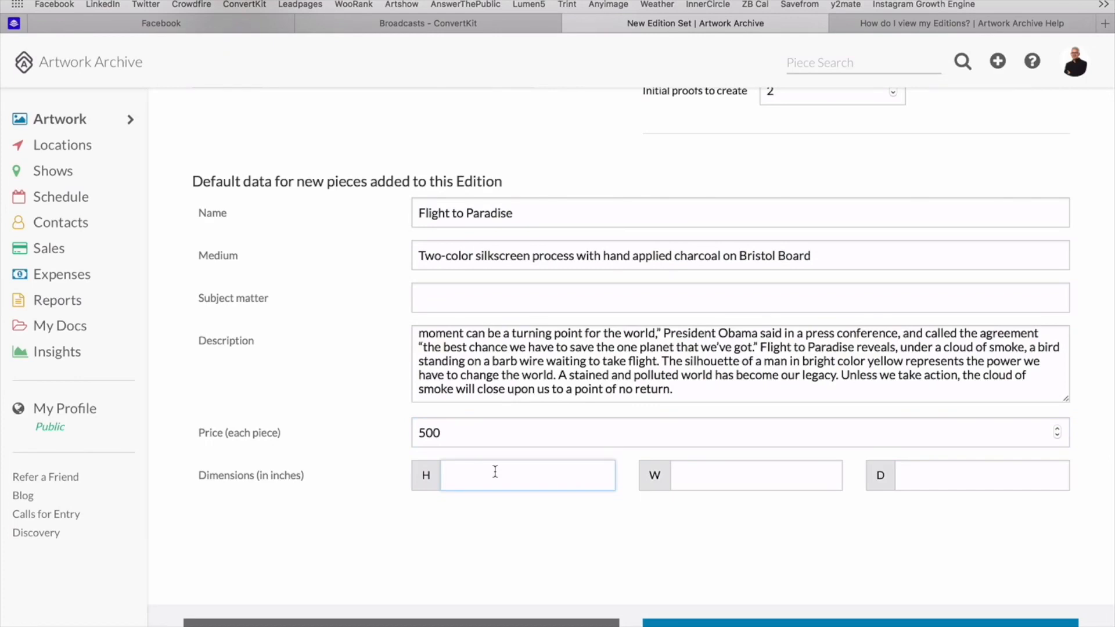
type("14")
key("Tab")
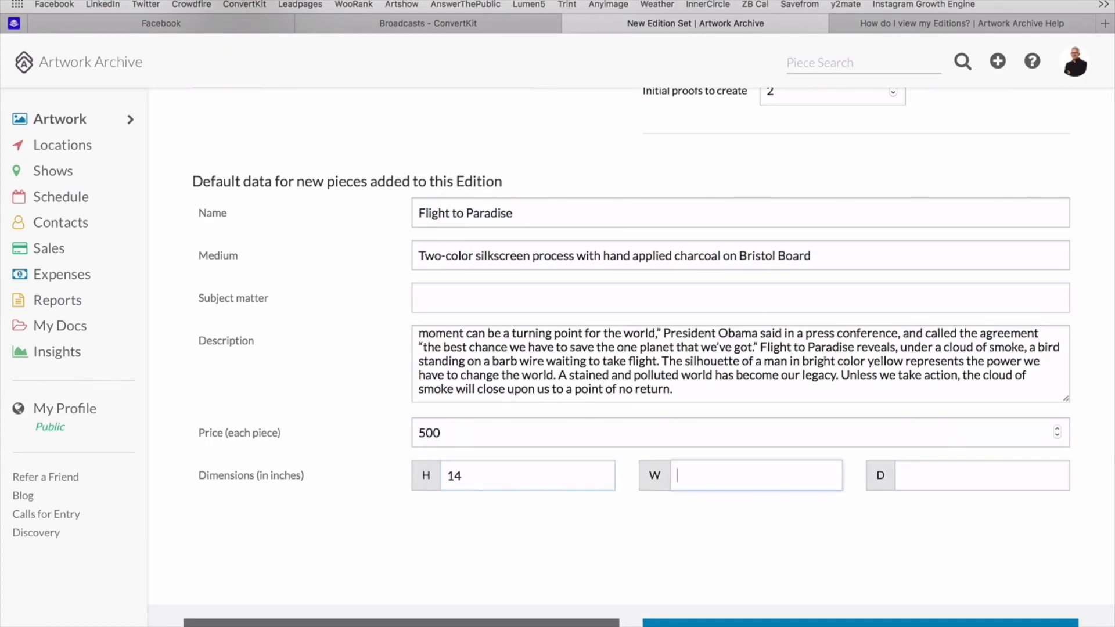
type("11")
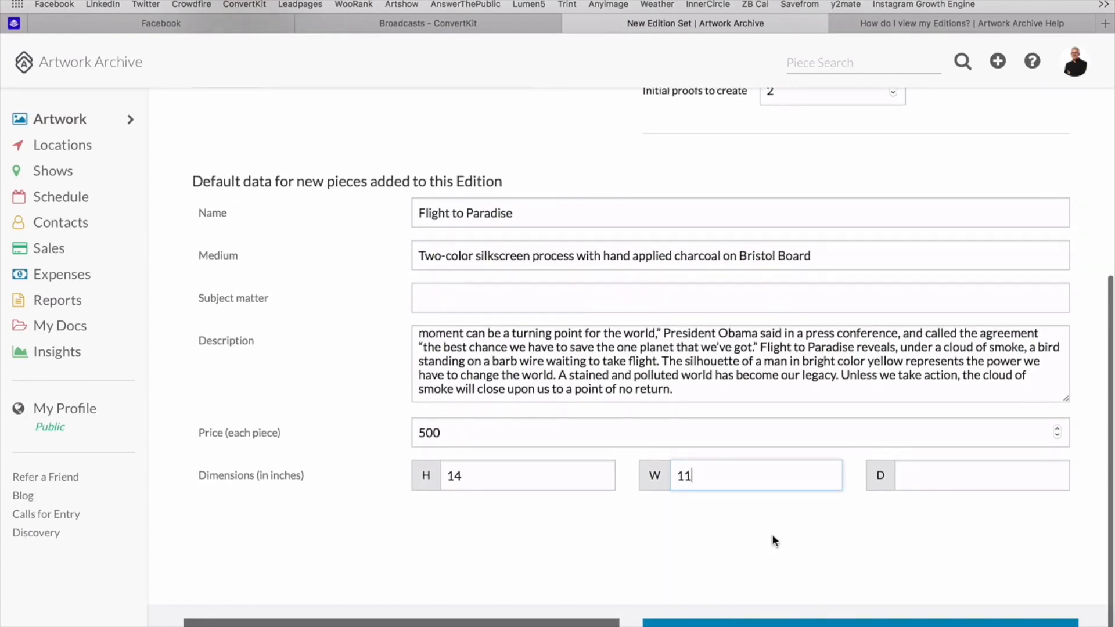
left_click(789, 623)
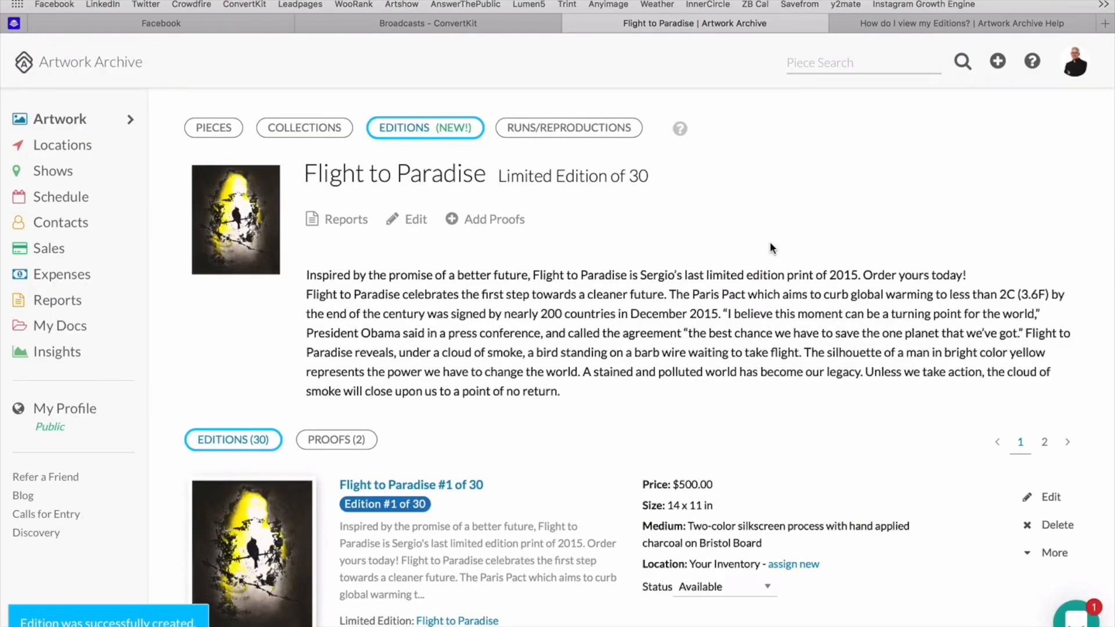
Review the individual numbered pieces created for the Flight to Paradise edition, checking their price, size, medium and status
scroll(674, 357, "down", 5)
scroll(674, 352, "down", 2)
scroll(552, 254, "up", 1)
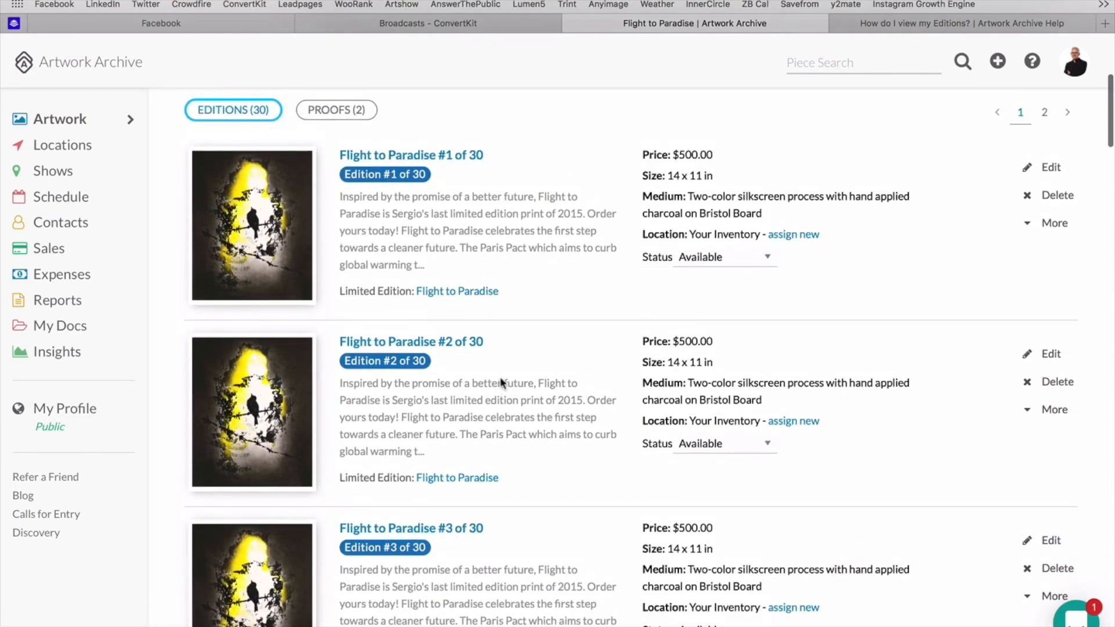
scroll(502, 393, "down", 8)
scroll(503, 398, "down", 5)
scroll(503, 395, "down", 8)
scroll(503, 392, "down", 4)
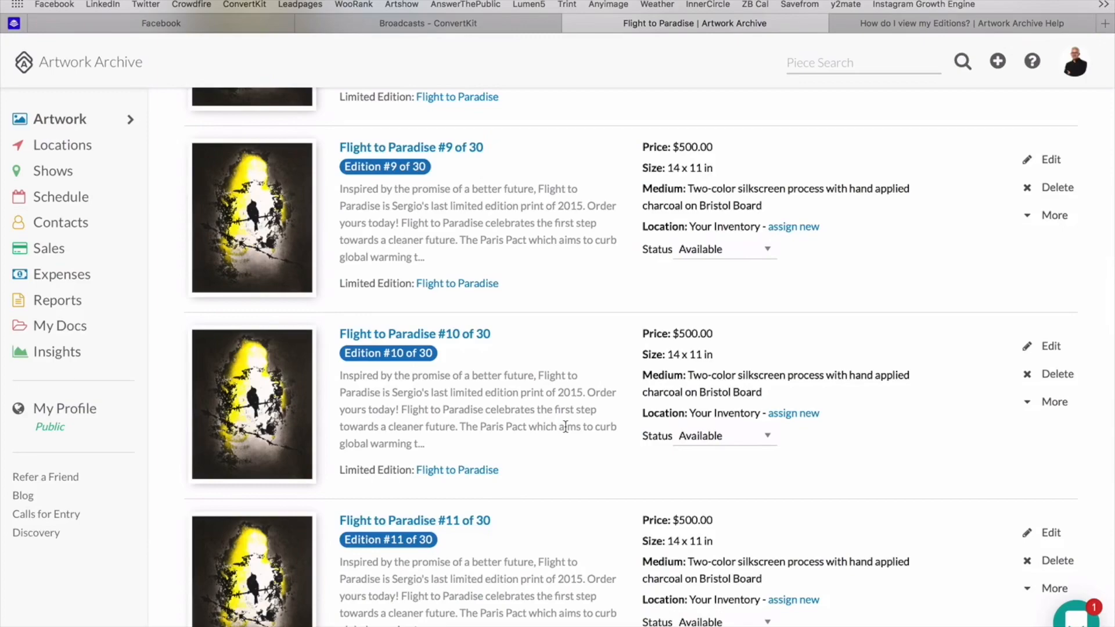
scroll(654, 463, "down", 5)
scroll(655, 462, "up", 15)
scroll(652, 471, "down", 6)
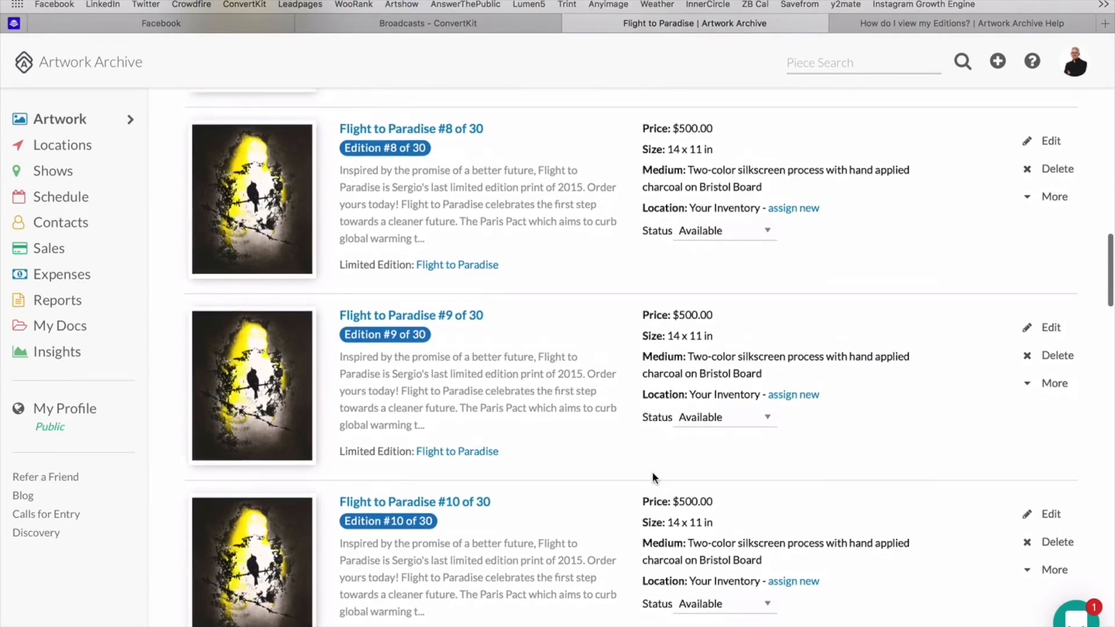
Change the status of Flight to Paradise #8 of 30 to Sold
scroll(653, 472, "up", 1)
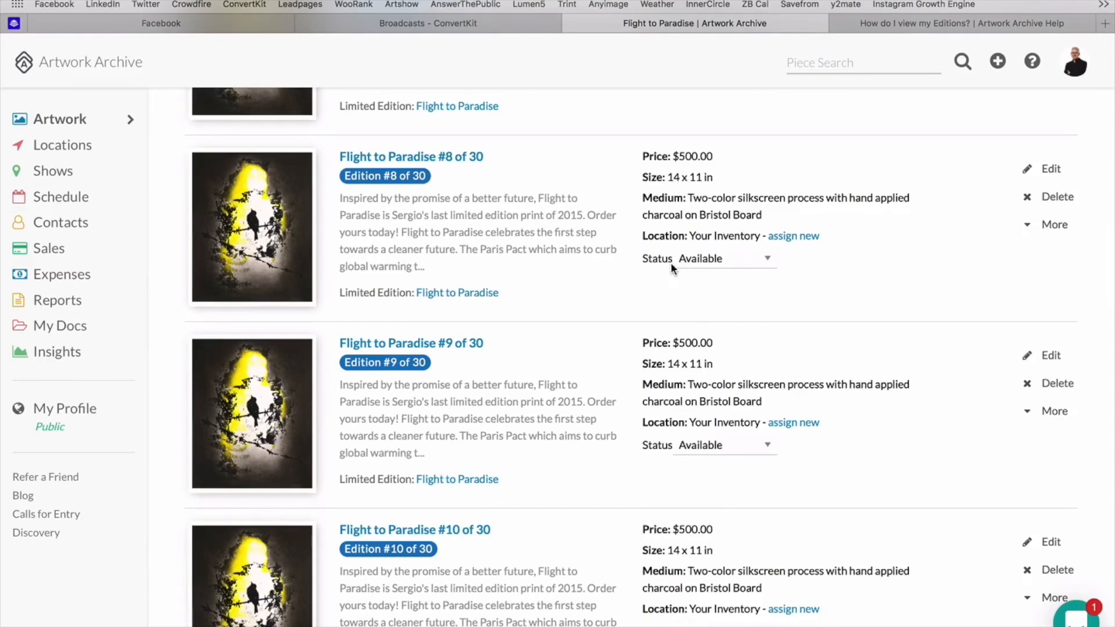
left_click(736, 262)
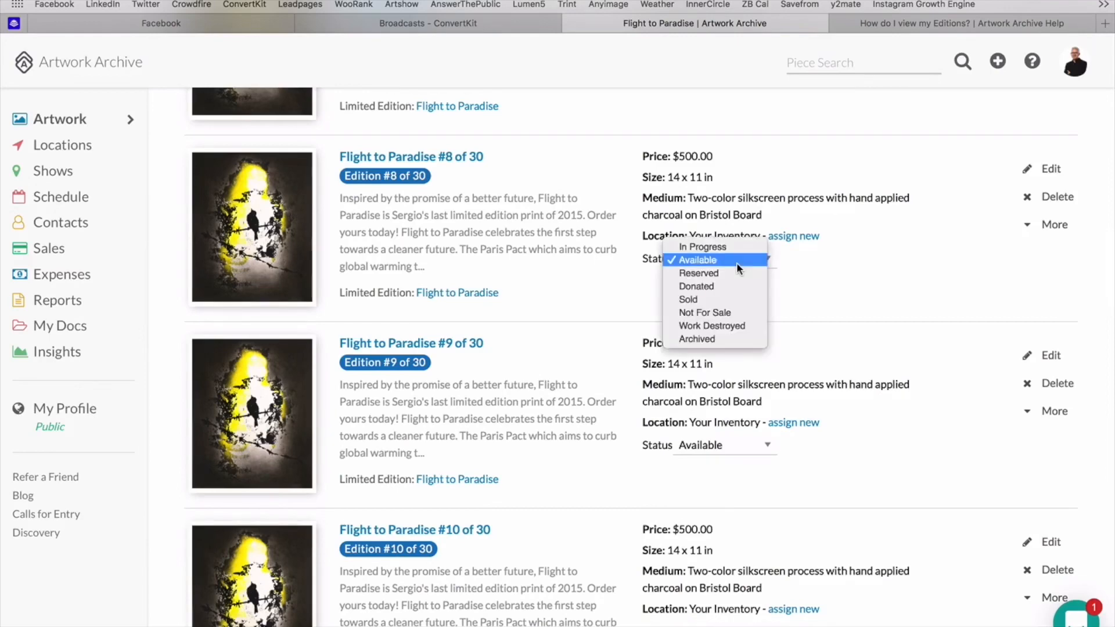
left_click(737, 299)
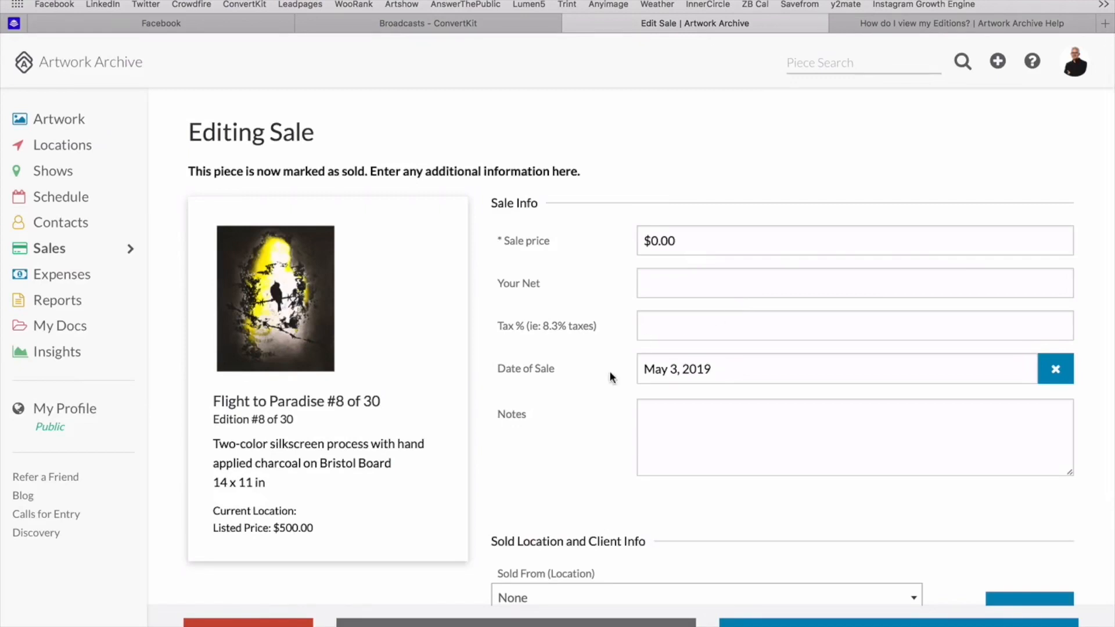
Look over the sale details form for Flight to Paradise #8 of 30 and leave it without entering additional information
scroll(609, 371, "down", 3)
scroll(609, 378, "up", 2)
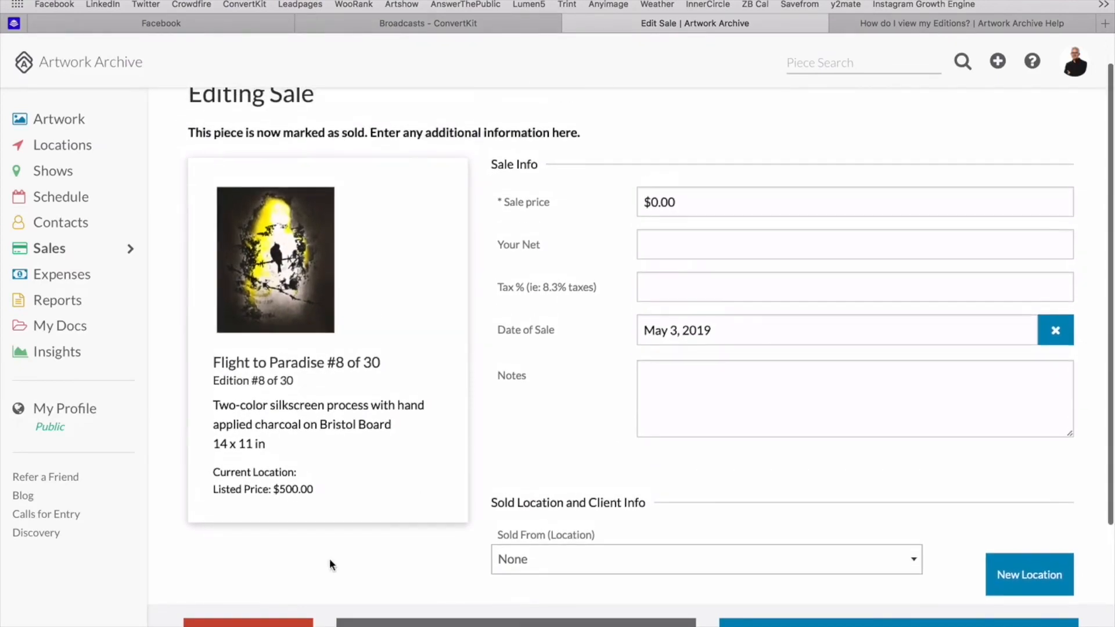
left_click(459, 623)
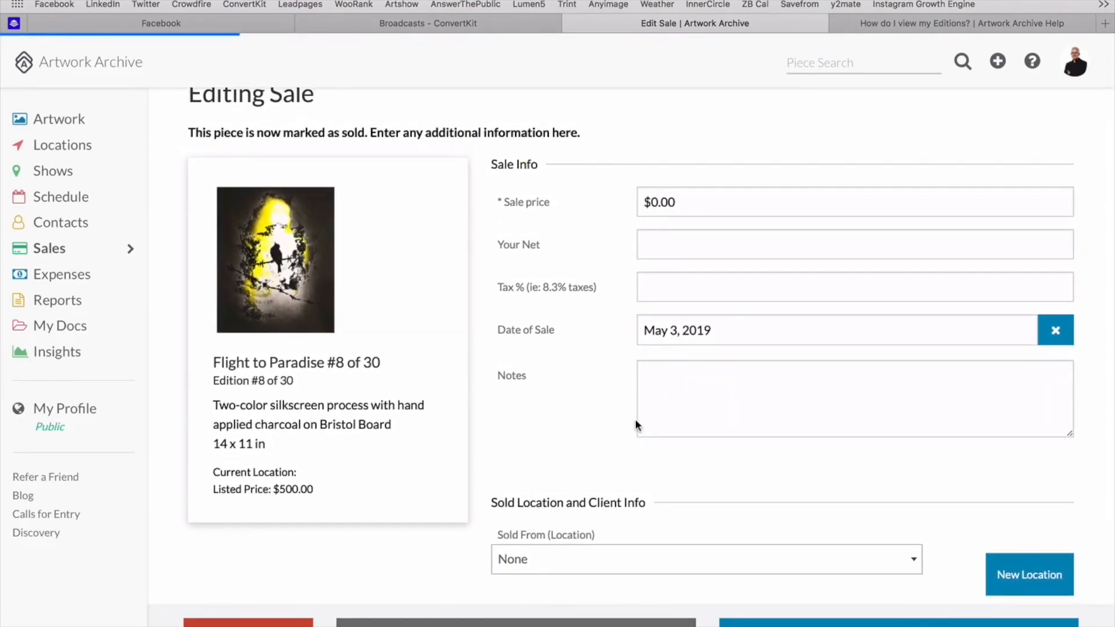
Check the available status options for Flight to Paradise #1 of 30, keeping its current status
scroll(676, 429, "down", 3)
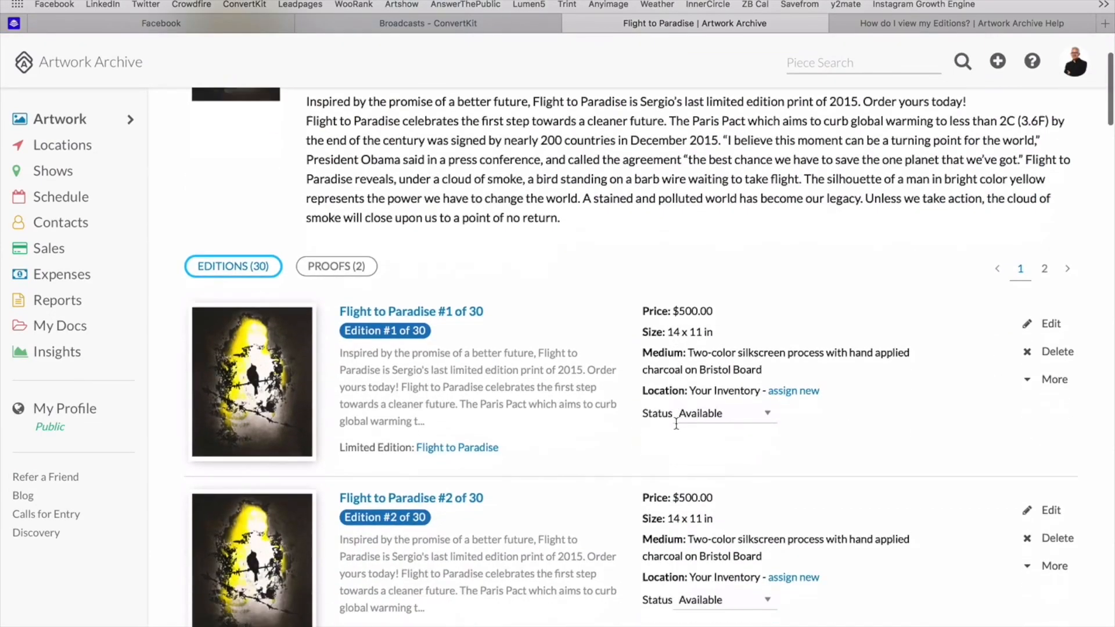
left_click(732, 413)
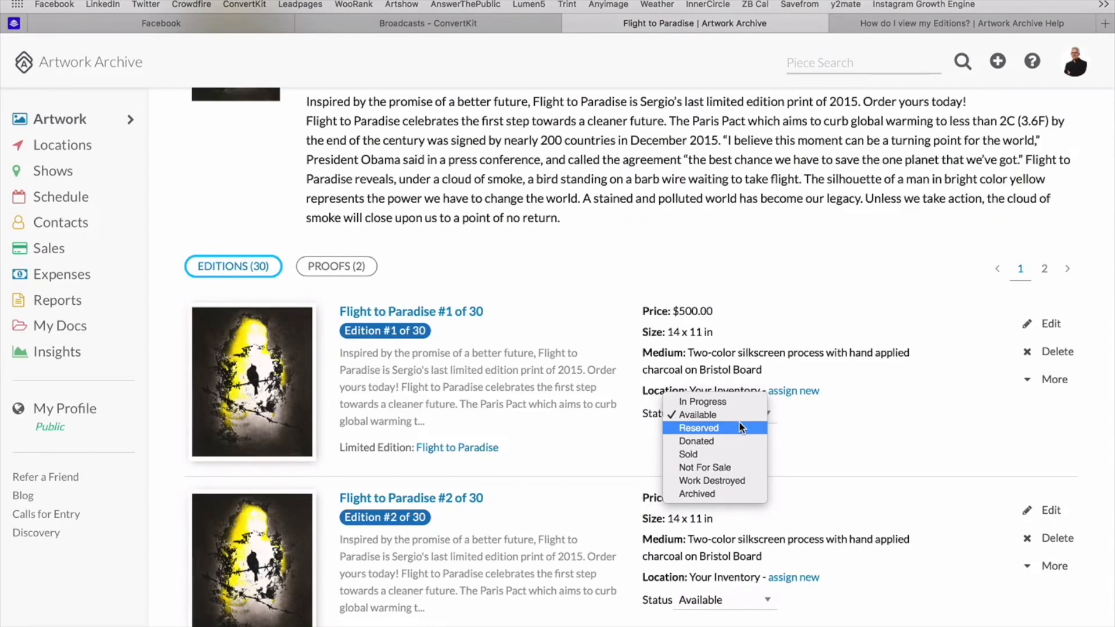
left_click(865, 456)
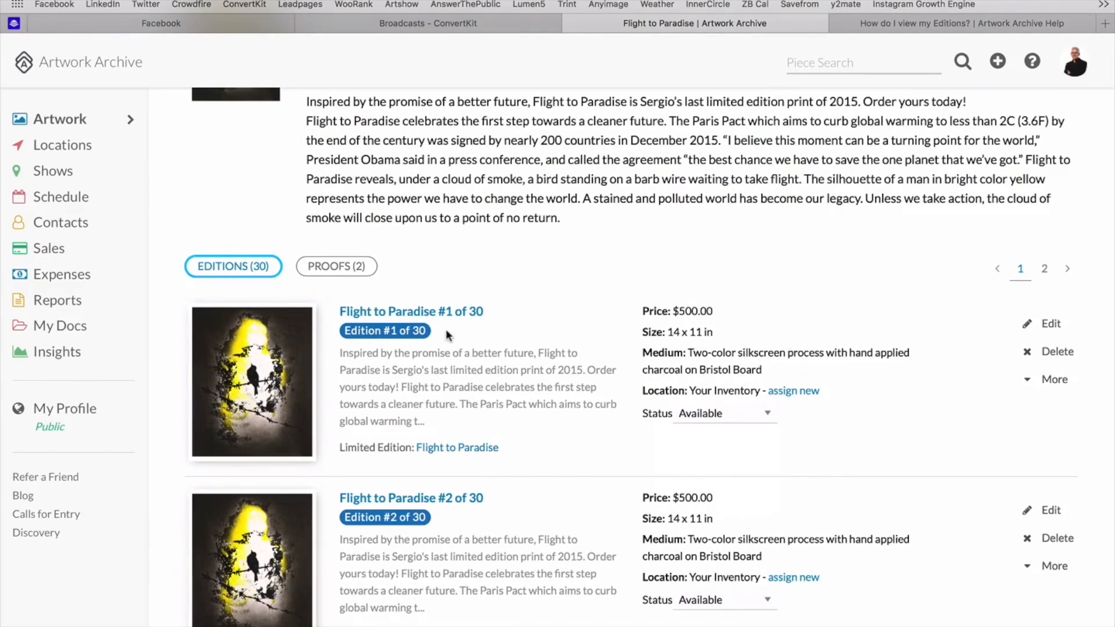
Edit Flight to Paradise #1 of 30 to make the piece public on the profile, and save it
left_click(1048, 328)
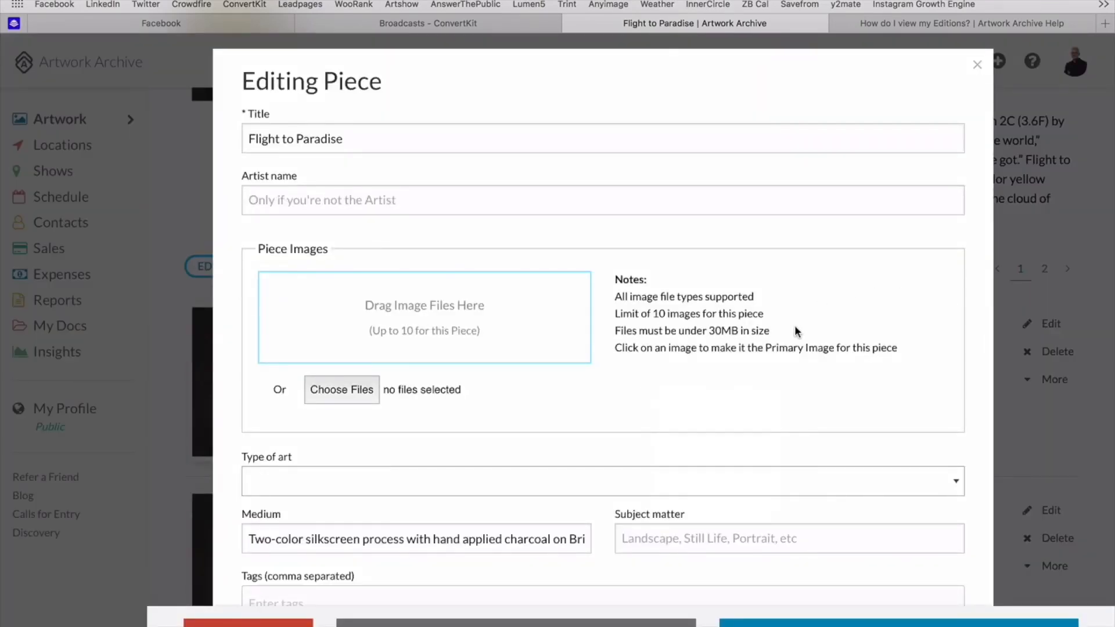
scroll(796, 327, "down", 6)
scroll(796, 332, "down", 6)
scroll(795, 331, "down", 10)
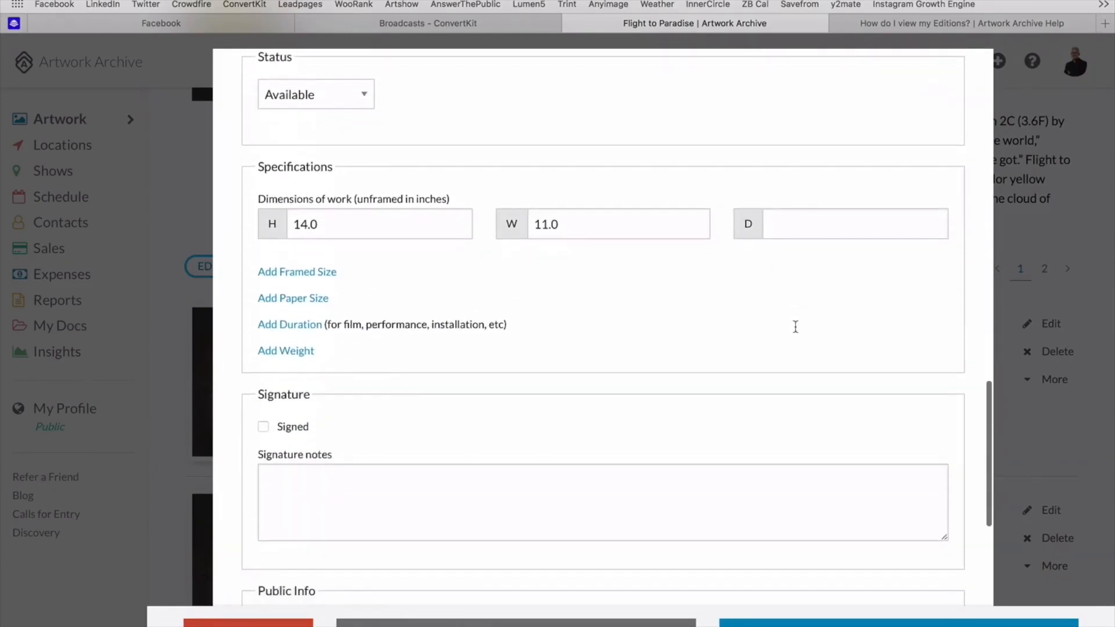
scroll(796, 327, "down", 2)
scroll(742, 328, "down", 5)
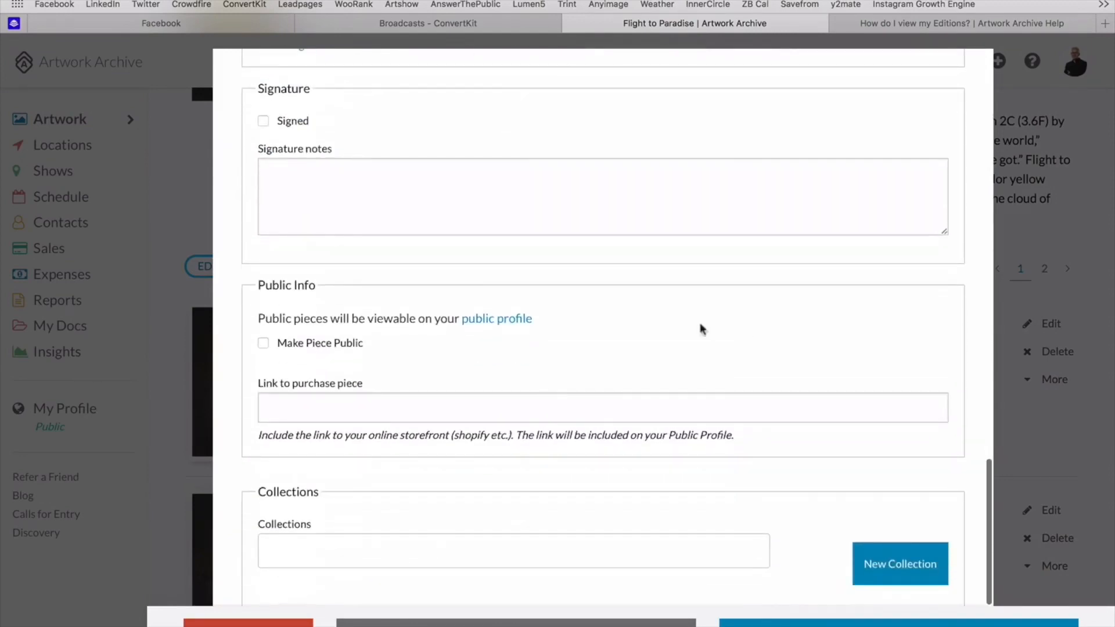
left_click(262, 345)
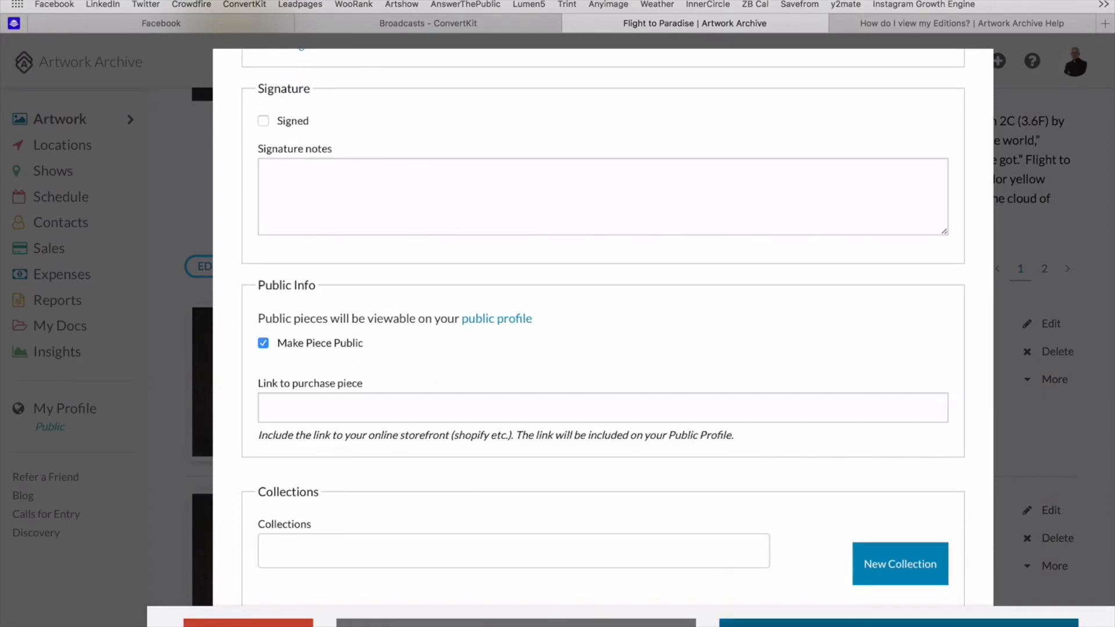
left_click(898, 623)
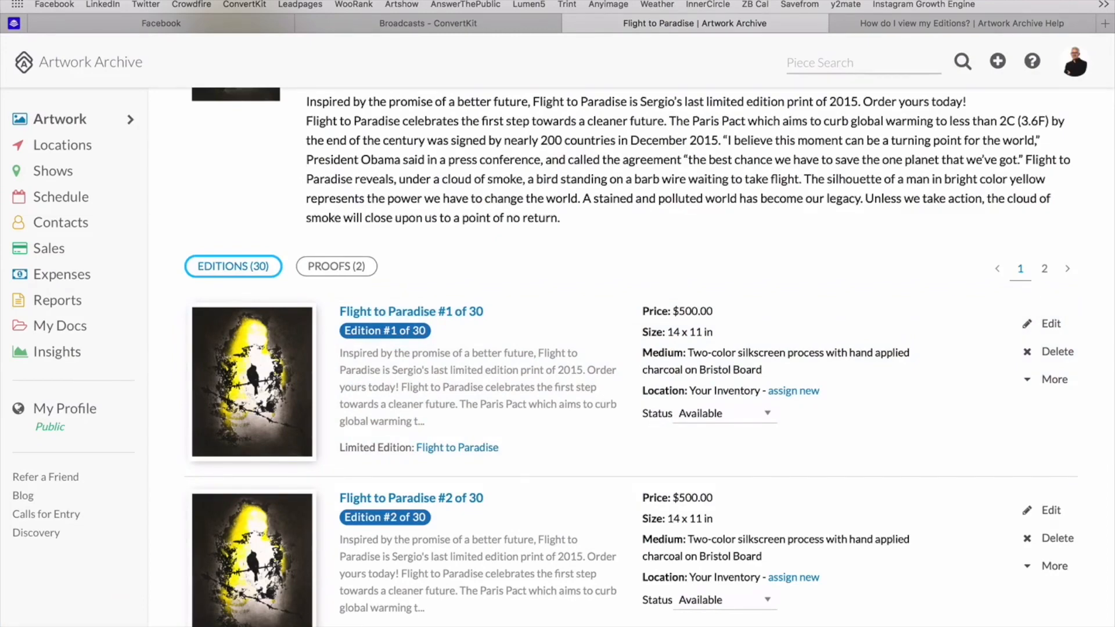
Switch to the virtualartist.com website in the other browser and open its Paintings & Drawings page
scroll(649, 331, "up", 3)
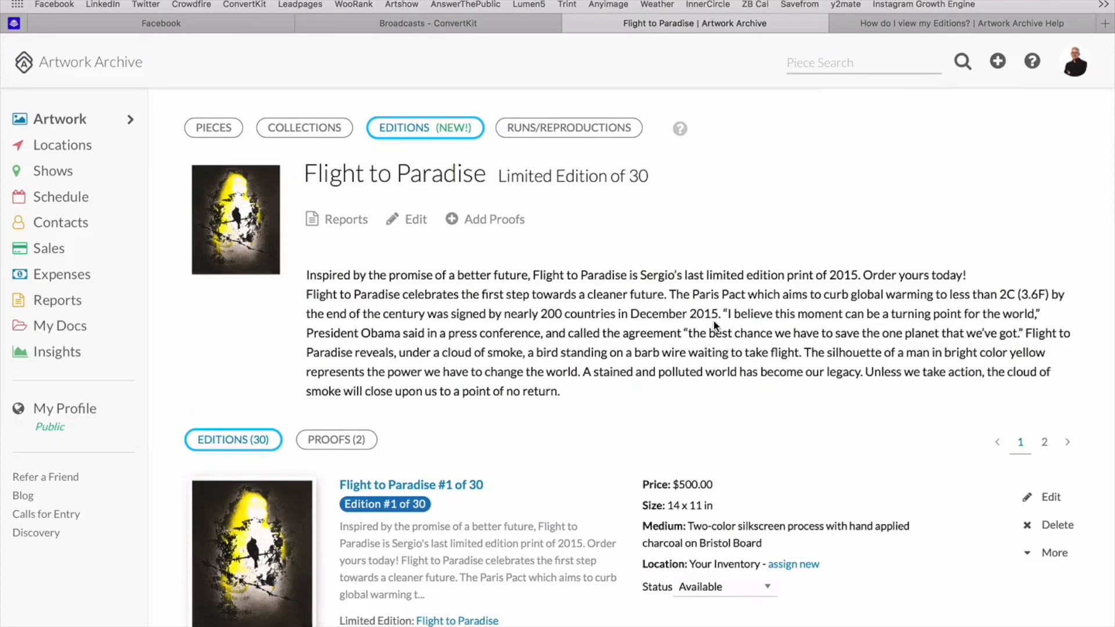
key("super+Tab")
key("super+Tab")
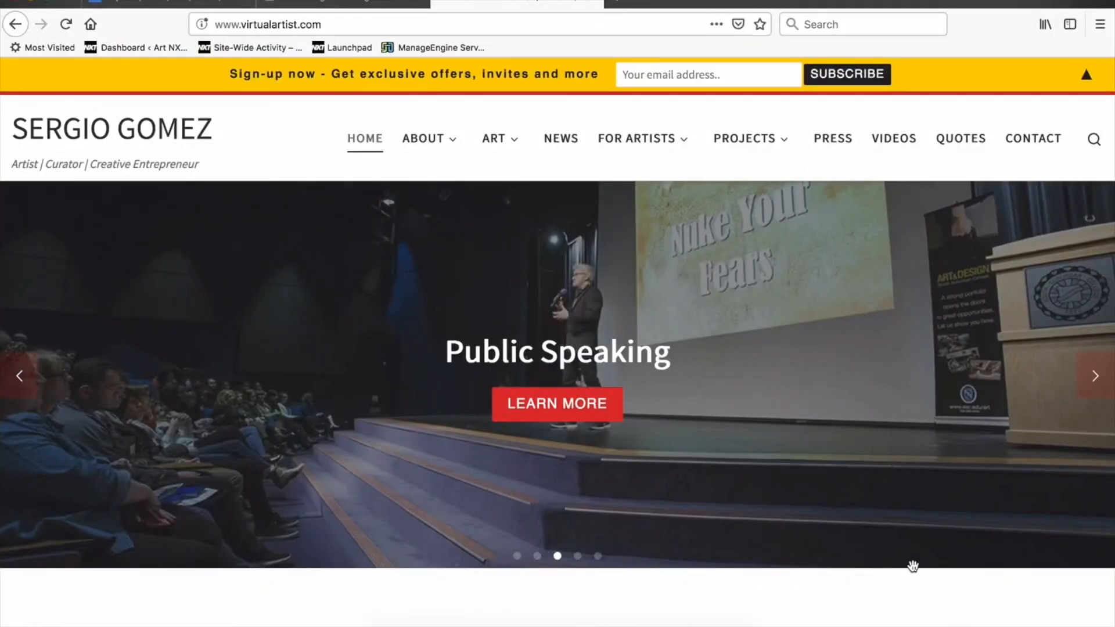
scroll(913, 566, "down", 8)
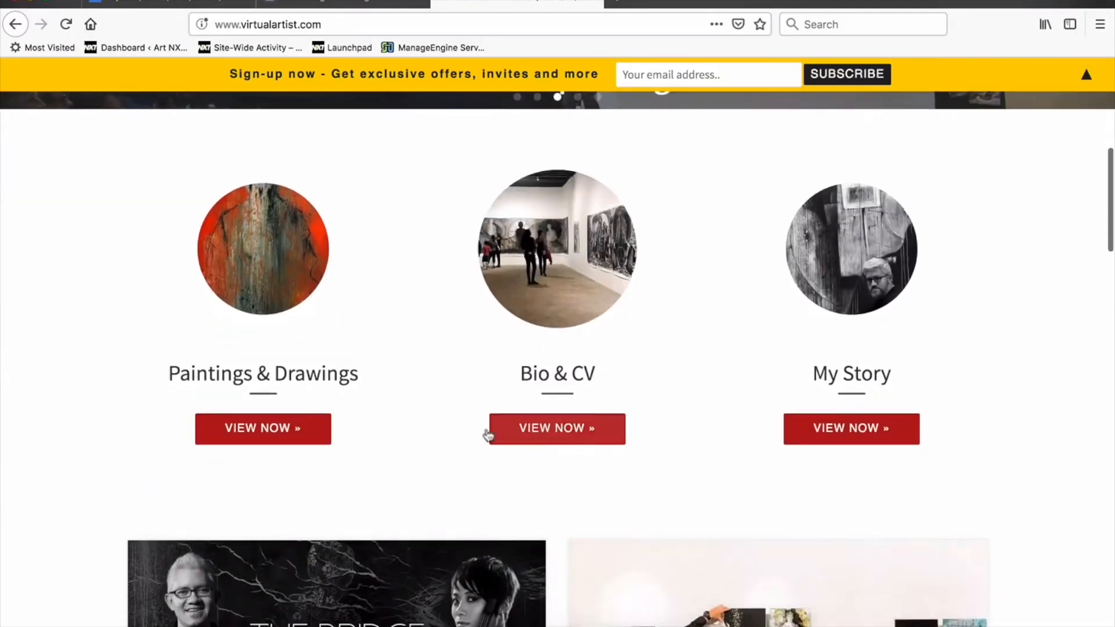
left_click(265, 277)
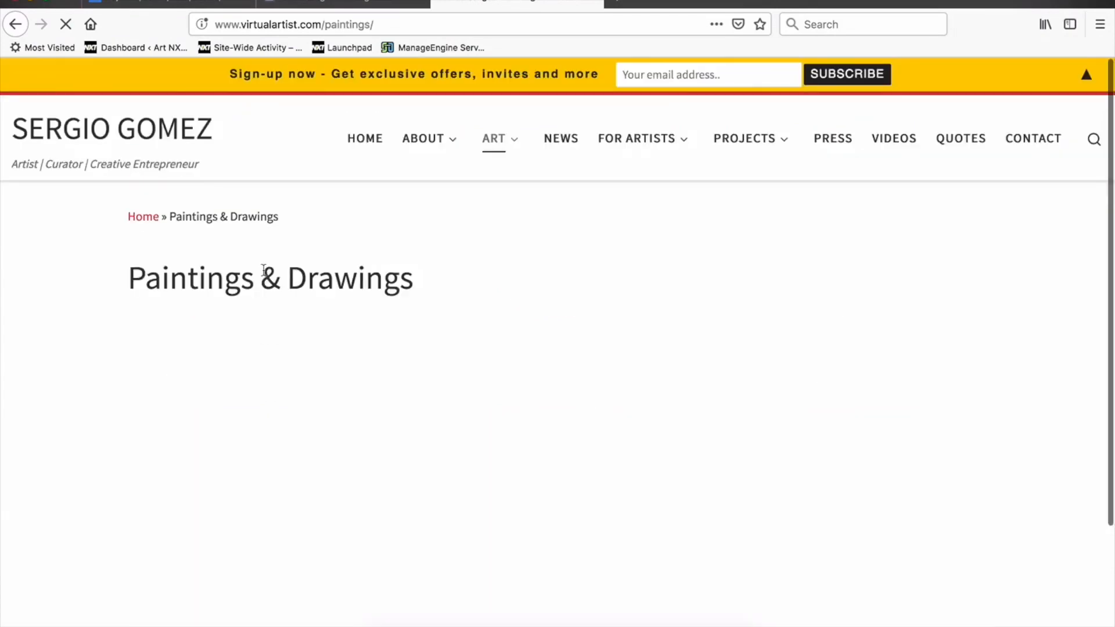
Browse the Paintings & Drawings gallery and search its pieces for "Flight"
scroll(503, 353, "down", 5)
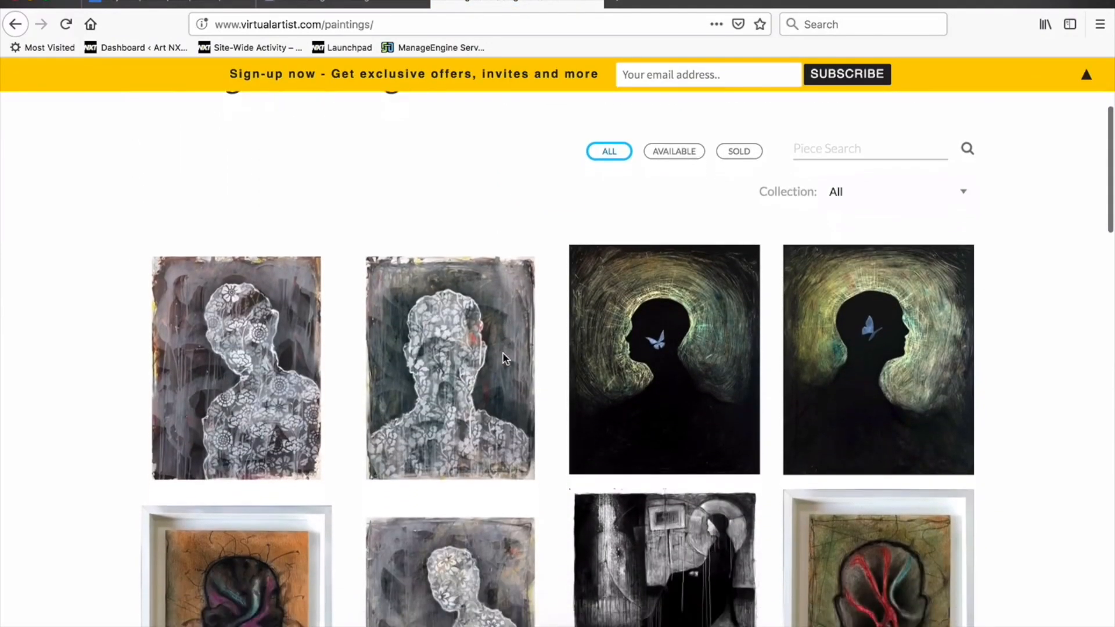
scroll(503, 358, "down", 10)
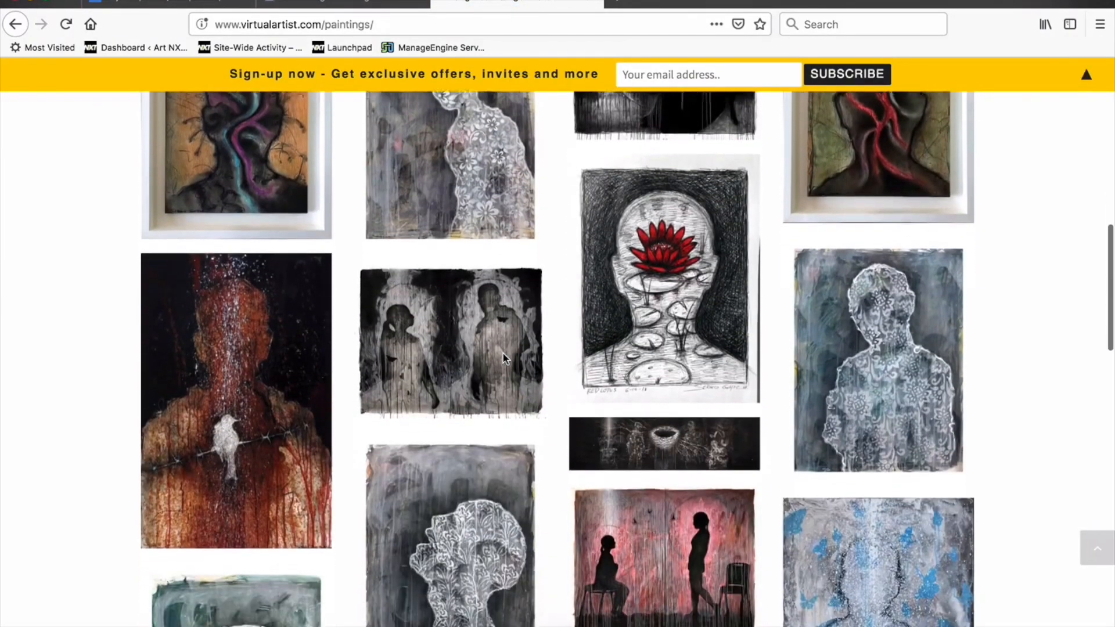
scroll(503, 355, "down", 2)
scroll(503, 355, "up", 15)
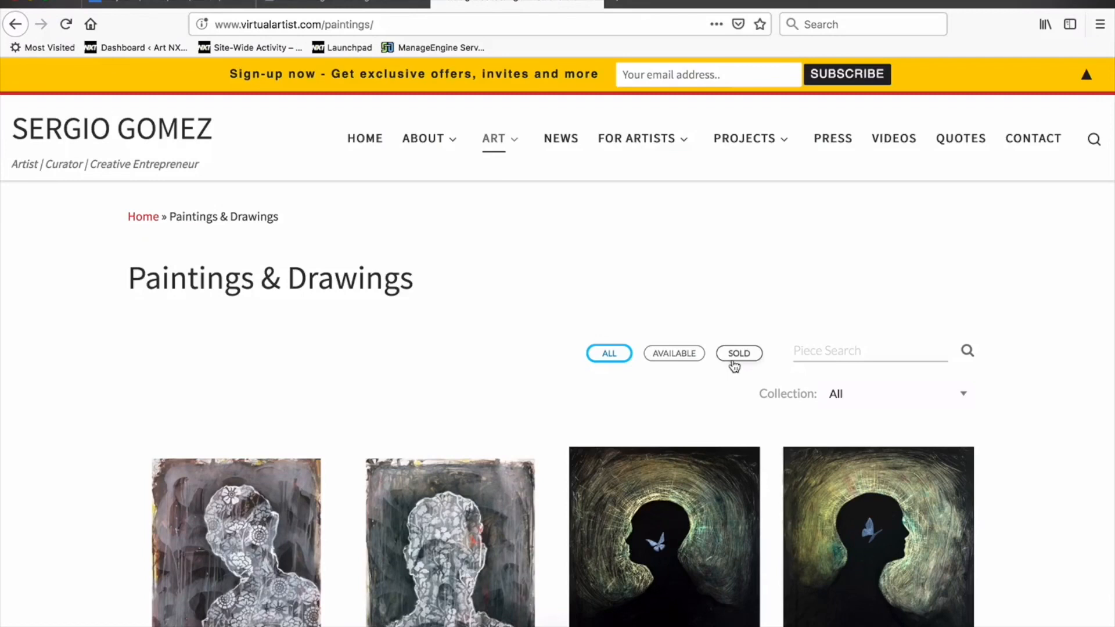
left_click(862, 350)
type("Flight")
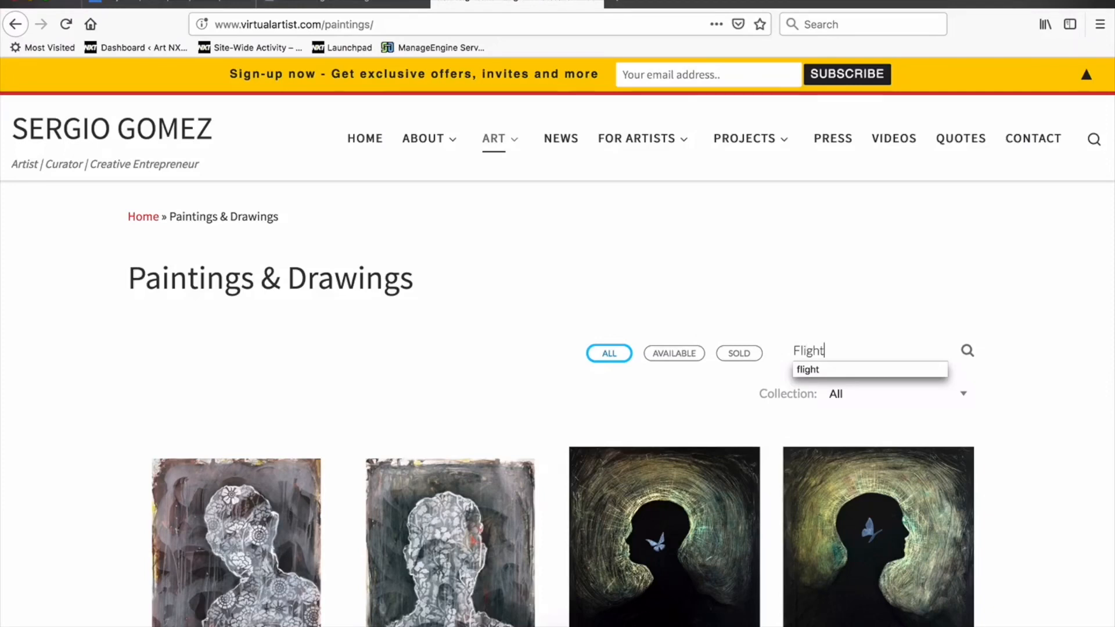
key("Return")
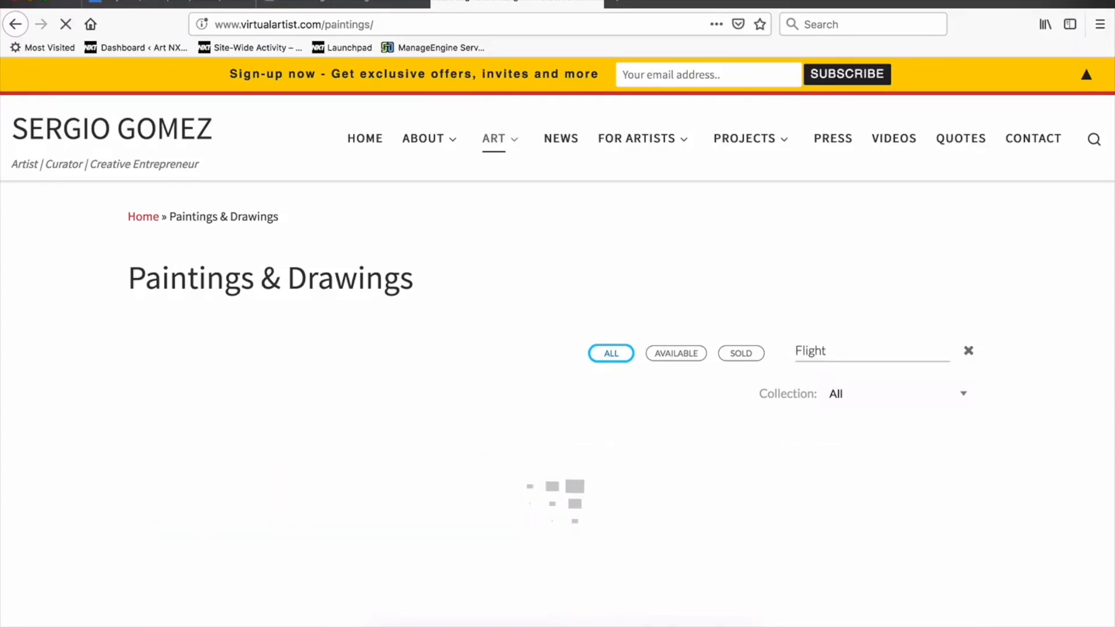
scroll(854, 470, "down", 5)
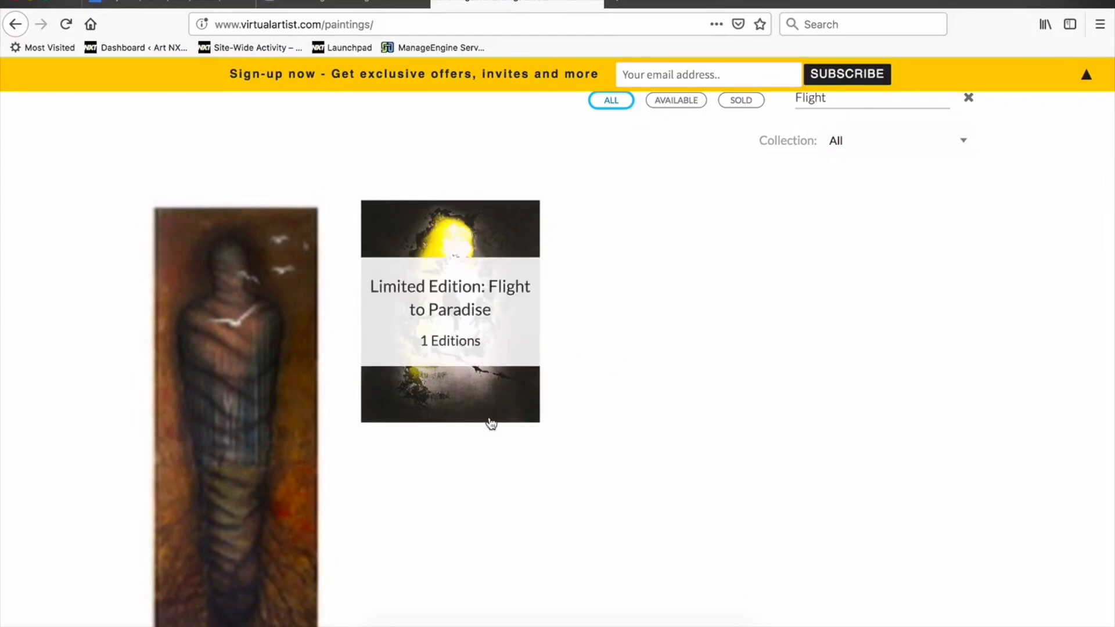
Open the Flight to Paradise limited edition on the website and examine the public page of Edition #1 of 30
left_click(501, 337)
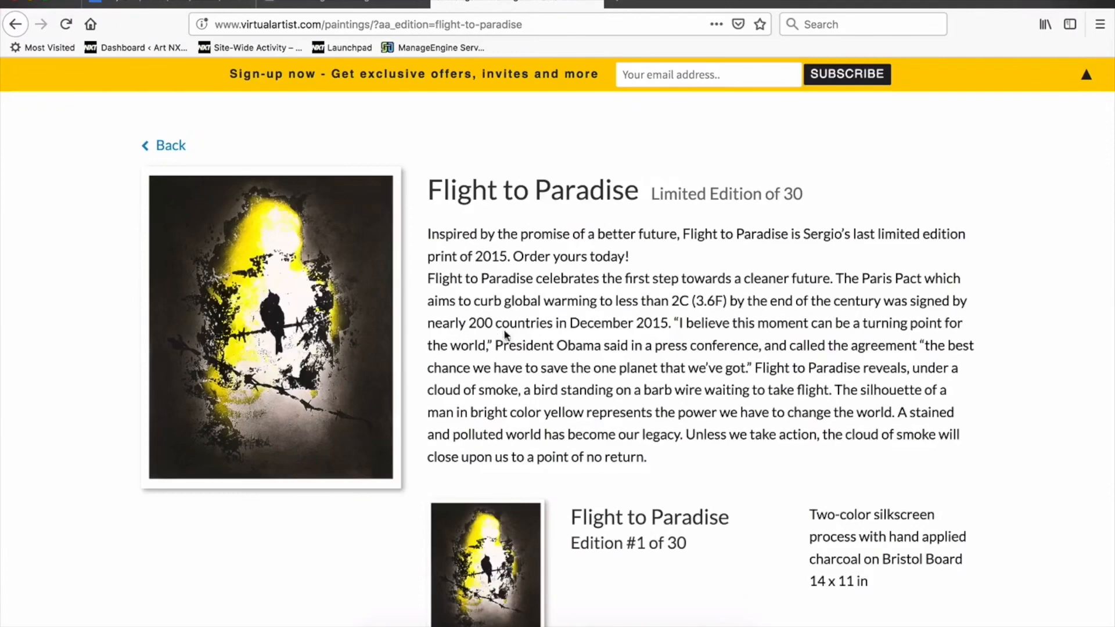
scroll(551, 324, "down", 3)
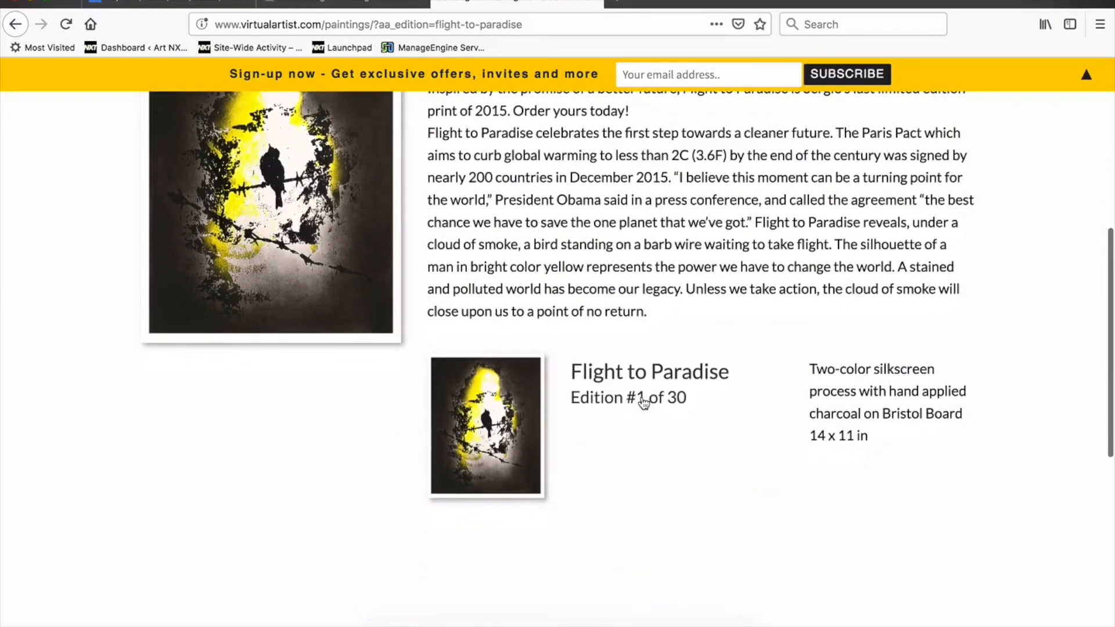
scroll(739, 299, "up", 2)
left_click(602, 493)
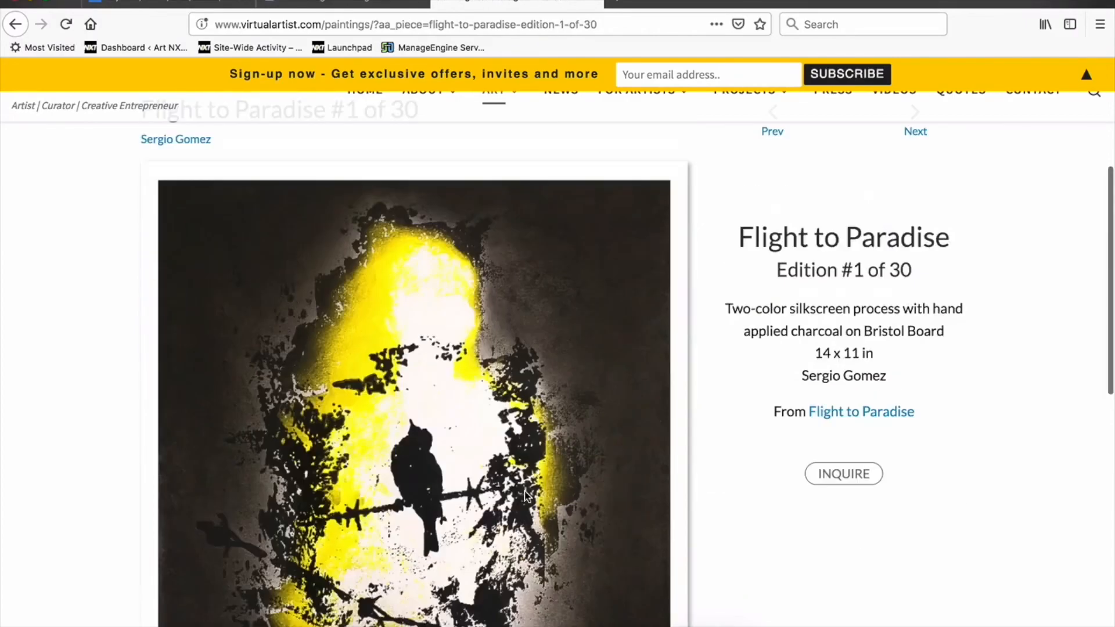
scroll(669, 390, "down", 6)
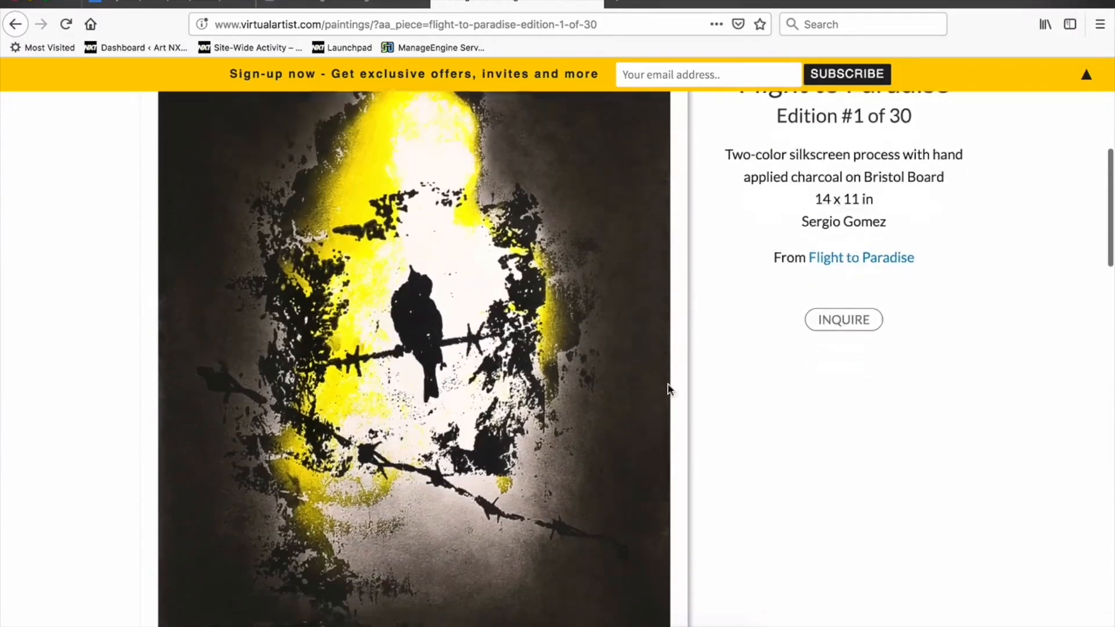
scroll(667, 383, "down", 6)
scroll(668, 384, "up", 12)
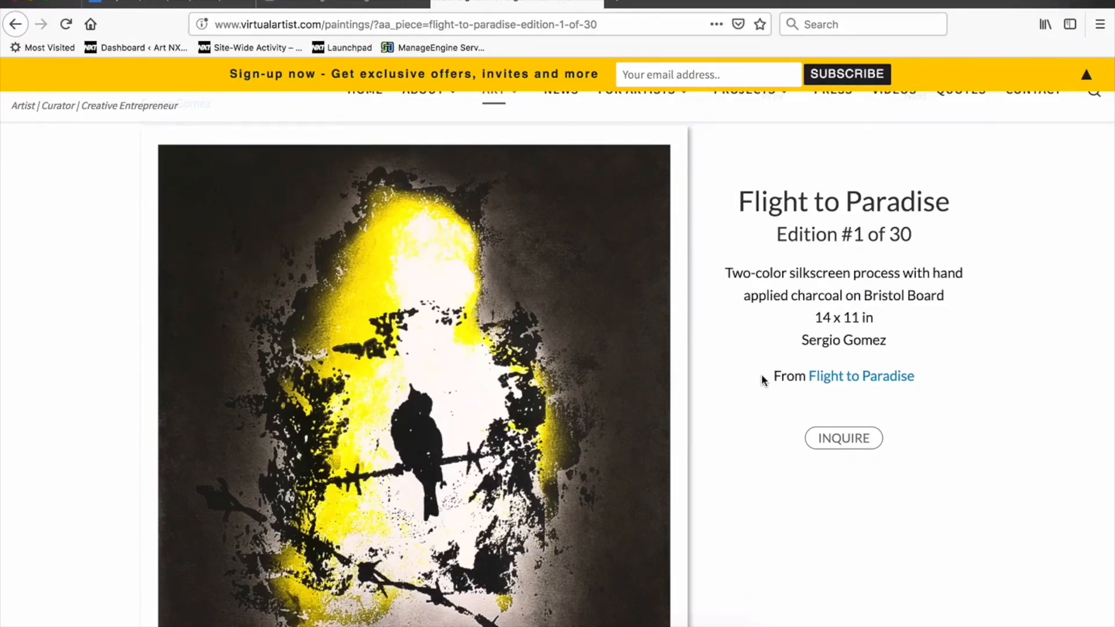
Switch back to Artwork Archive, follow the runs and reproductions page to the pieces list, and open the Transient Fusion piece
key("super+Tab")
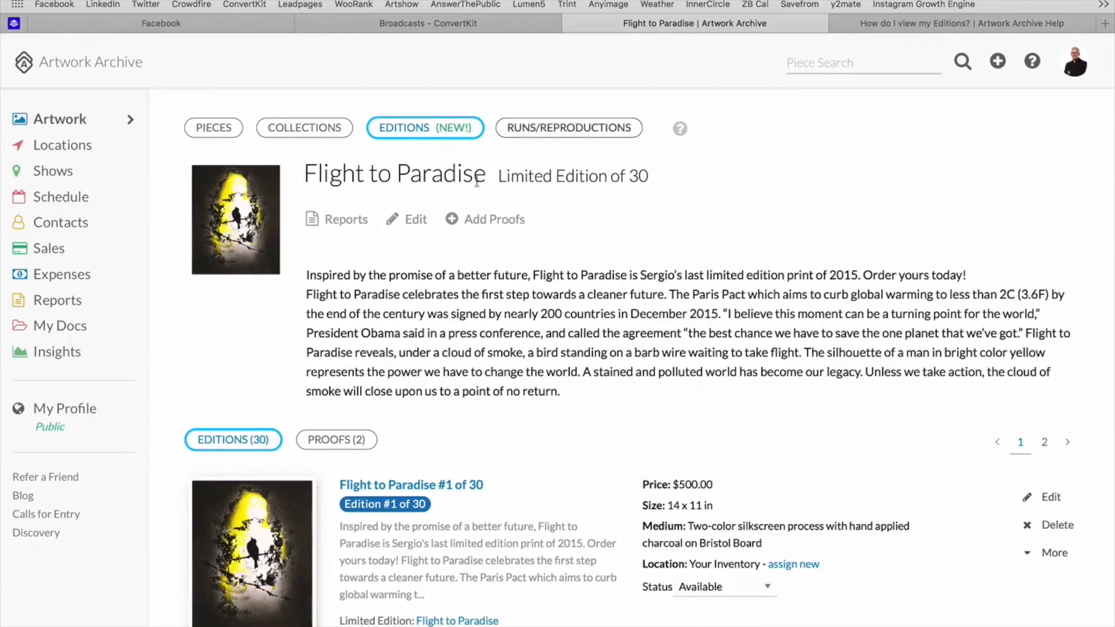
left_click(559, 129)
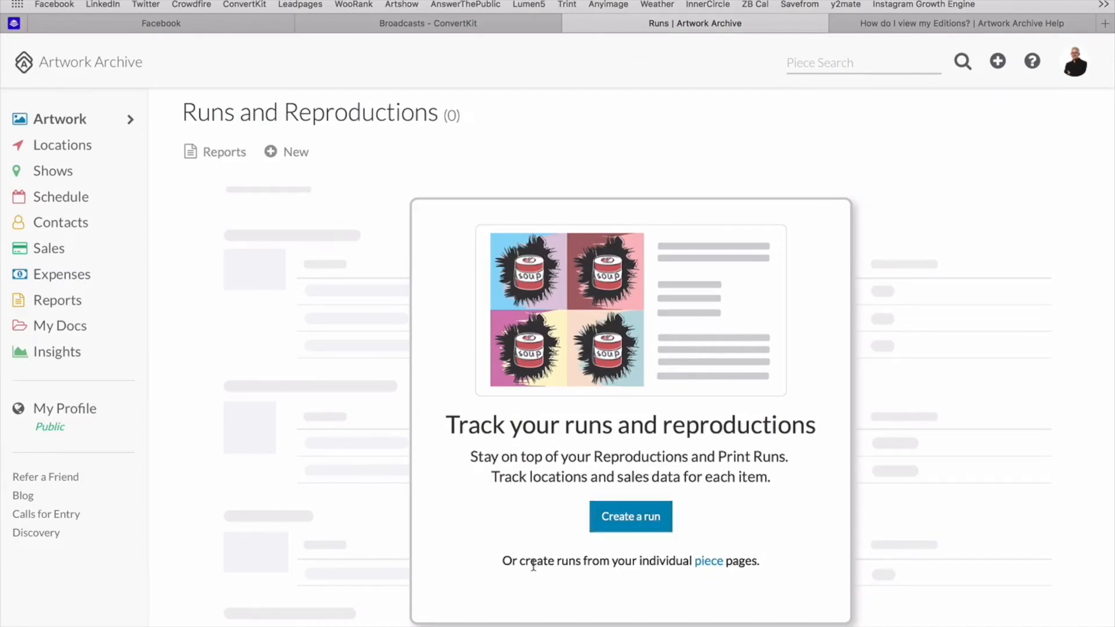
left_click(708, 562)
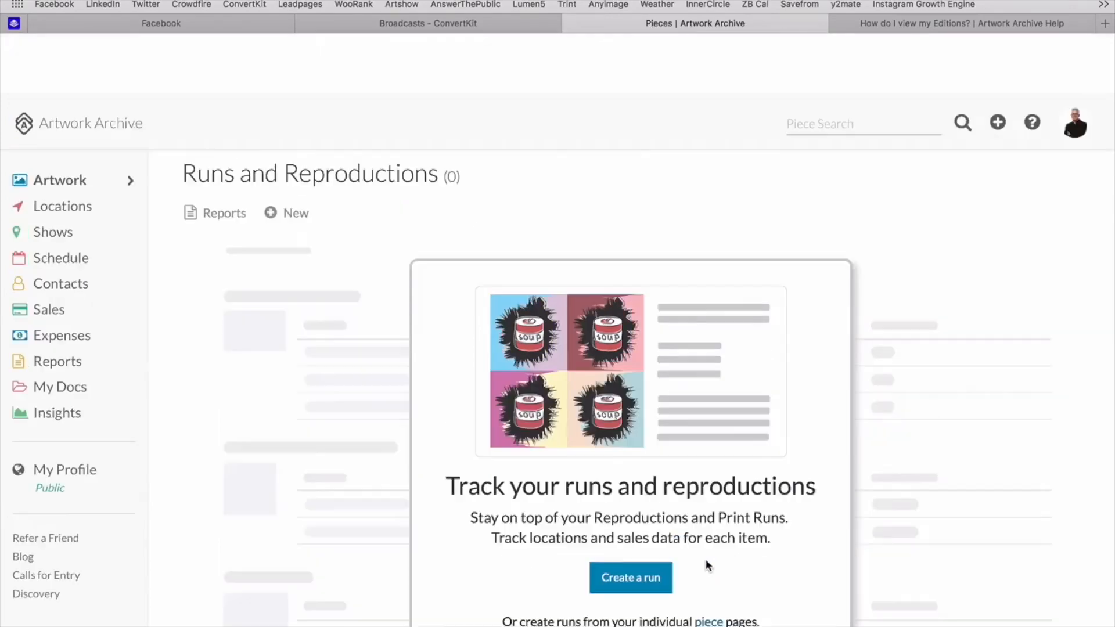
scroll(708, 567, "down", 1)
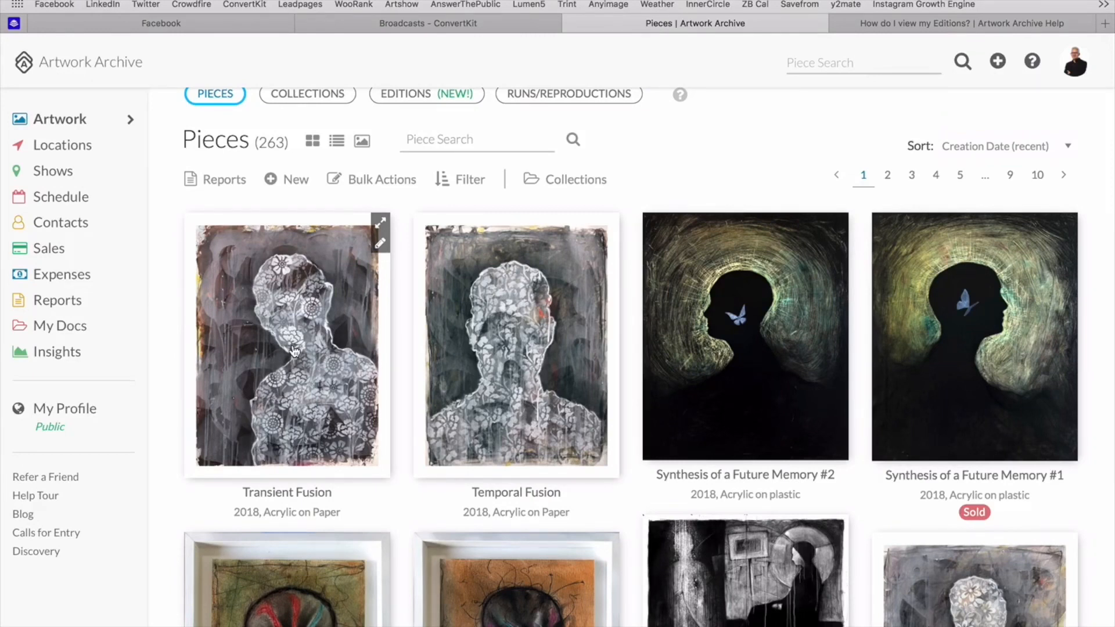
left_click(324, 374)
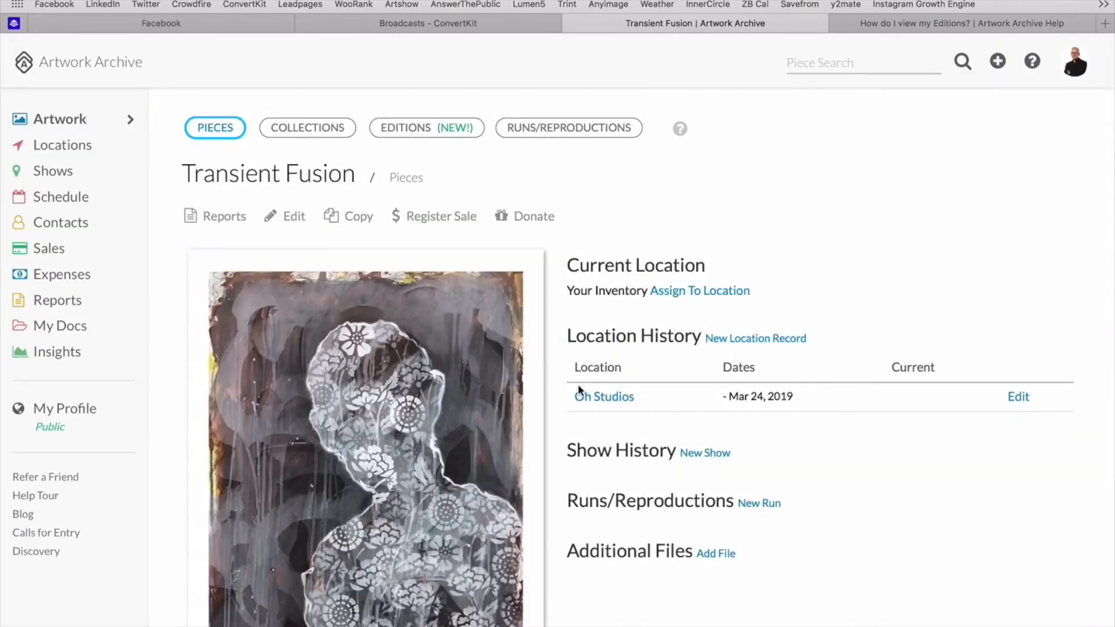
scroll(681, 406, "down", 2)
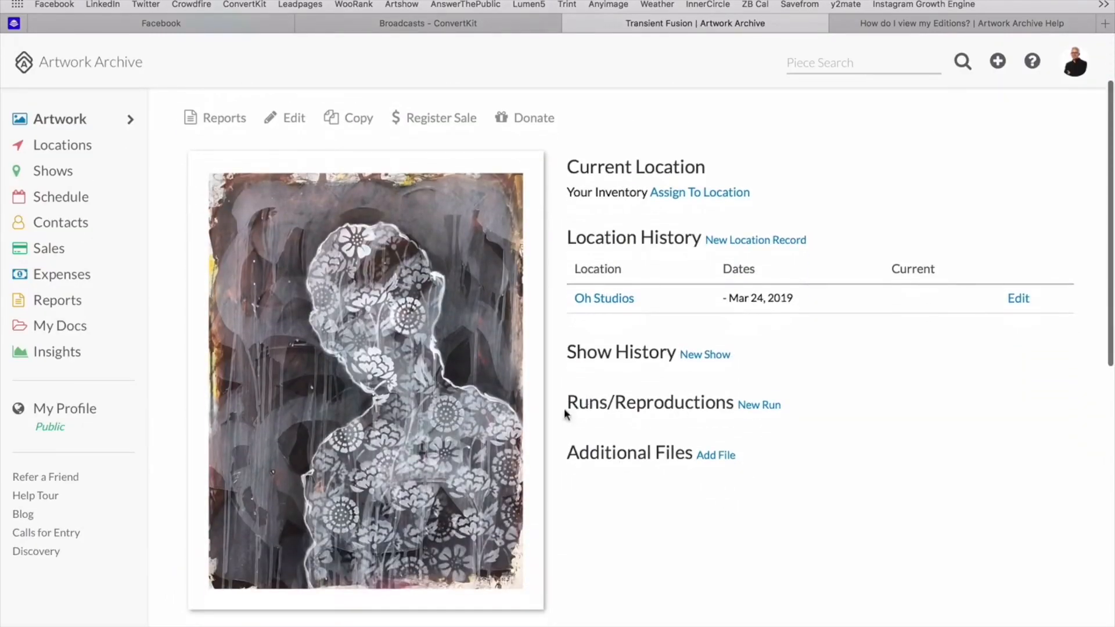
Start a new run for Transient Fusion and set its number of prints to 25
left_click(767, 406)
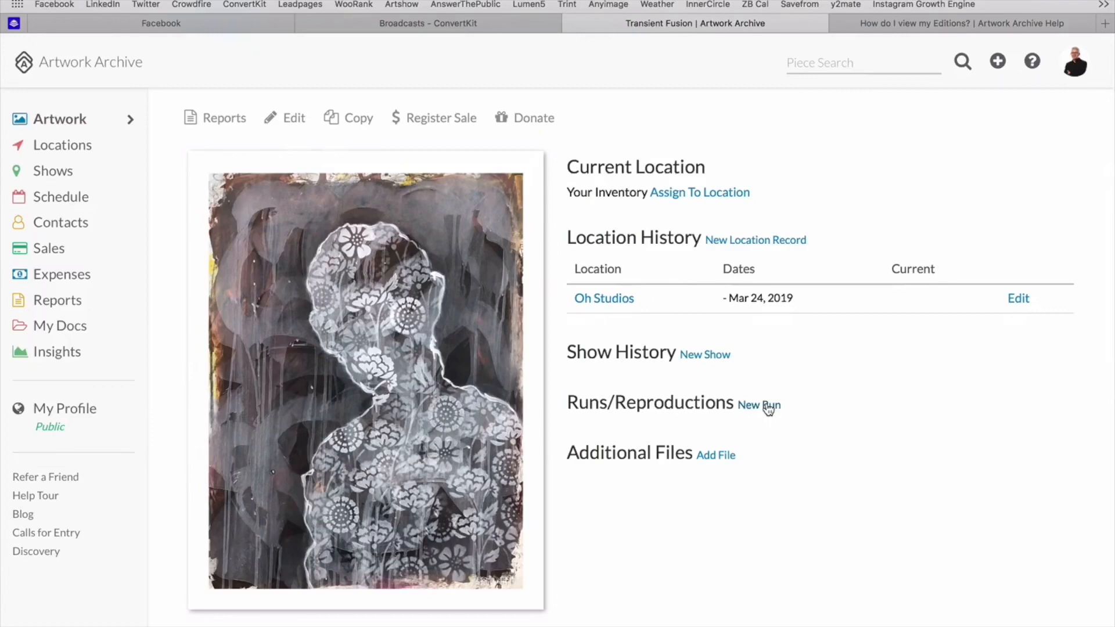
scroll(766, 406, "down", 2)
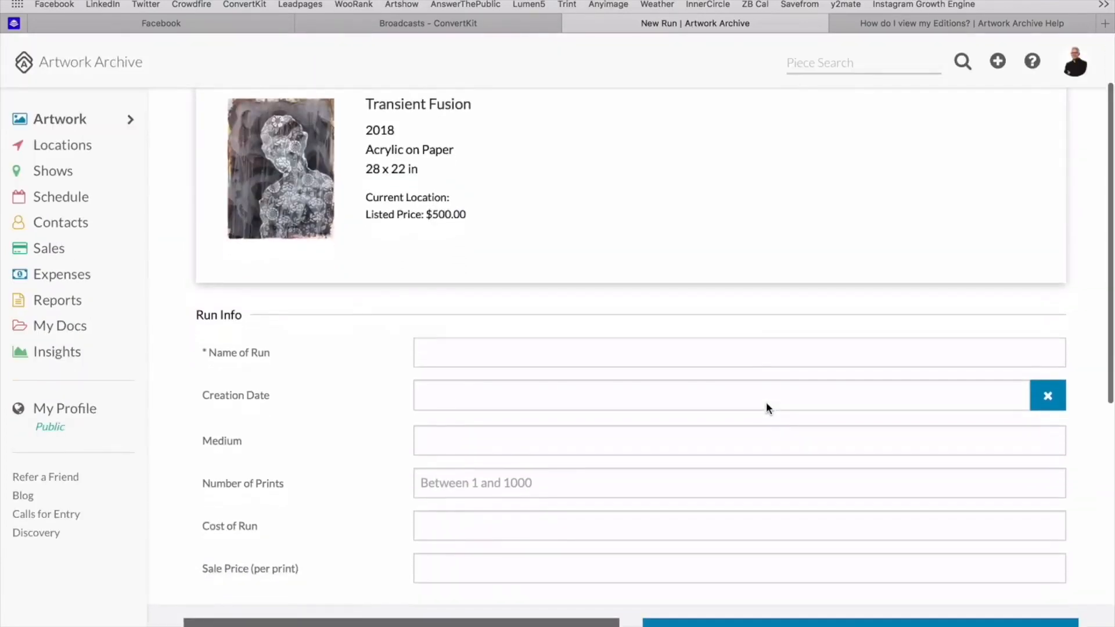
scroll(769, 410, "down", 2)
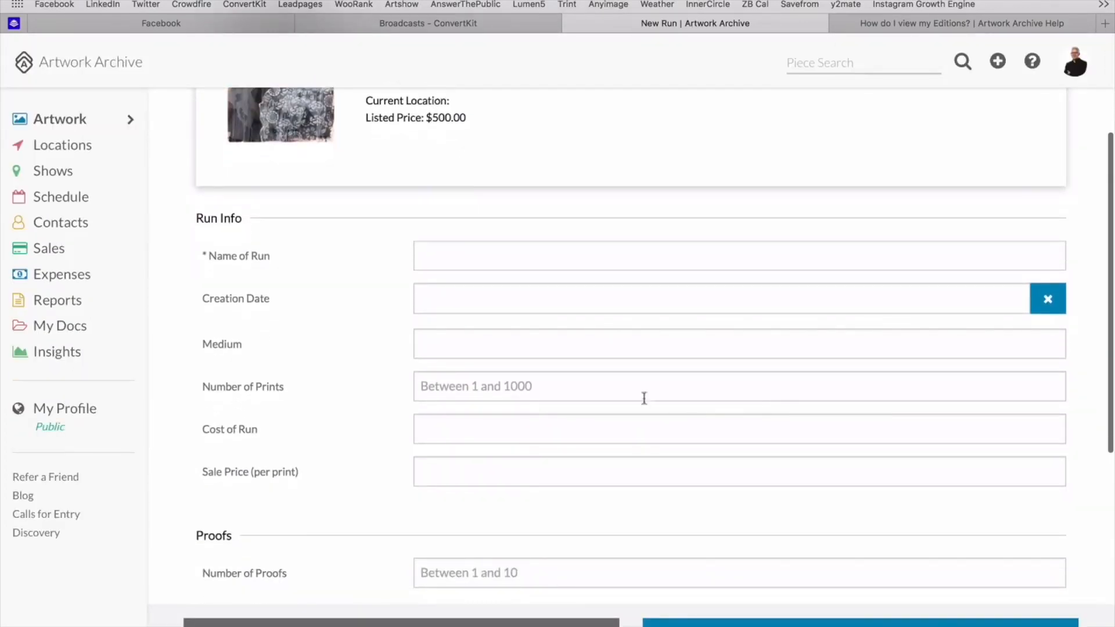
left_click(603, 391)
type("25")
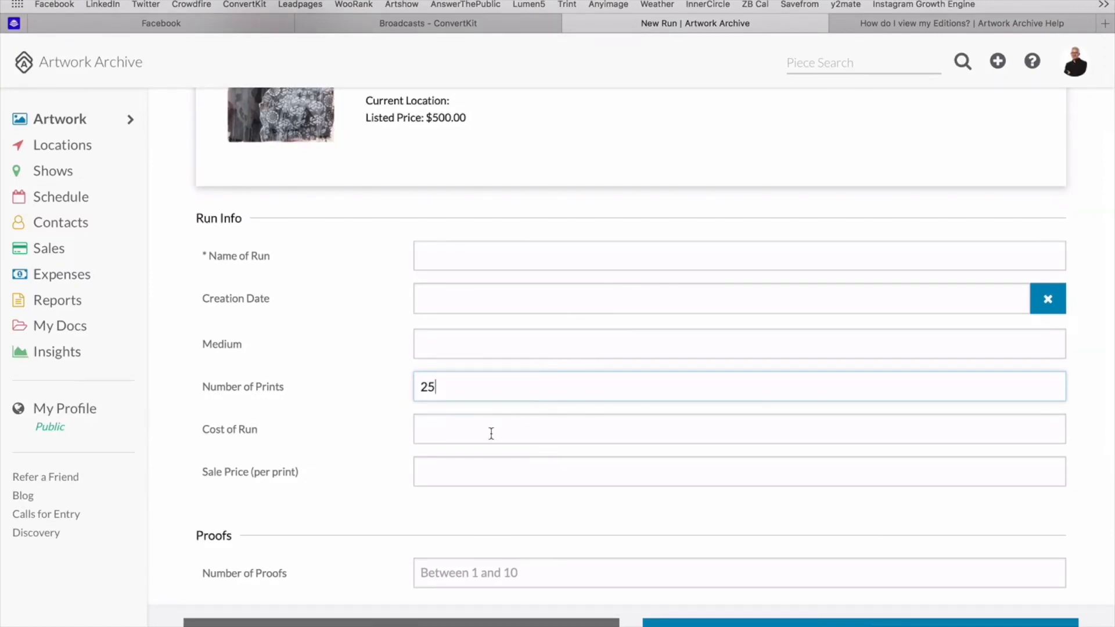
Name the run "Test Run" and save it to create the prints for Transient Fusion
scroll(491, 434, "down", 3)
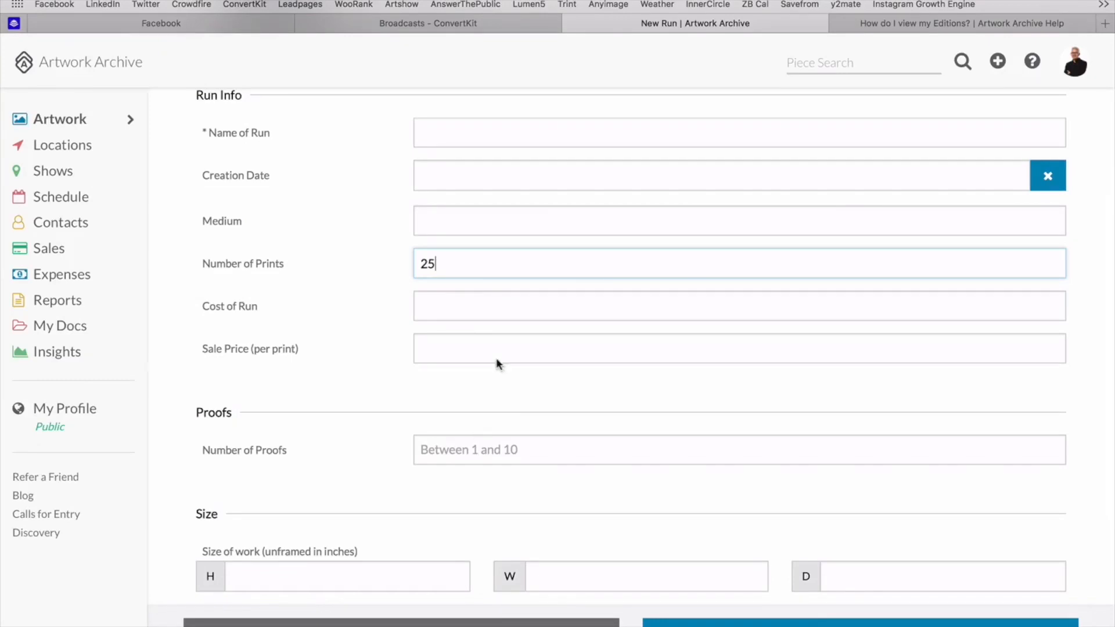
scroll(483, 450, "down", 3)
scroll(483, 450, "down", 4)
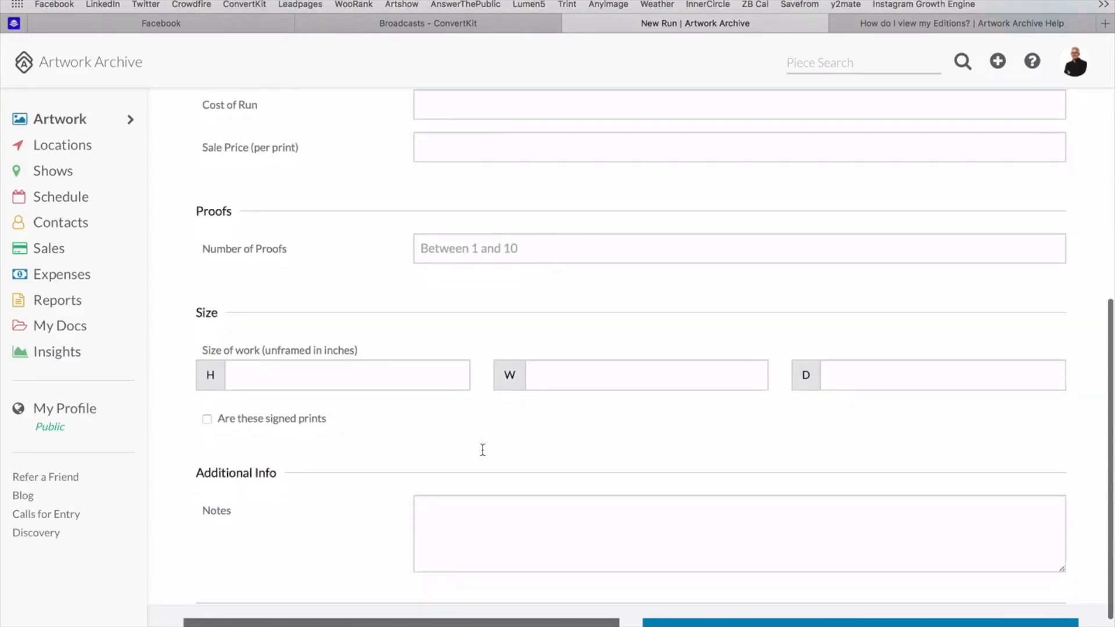
scroll(482, 448, "up", 10)
scroll(483, 447, "up", 2)
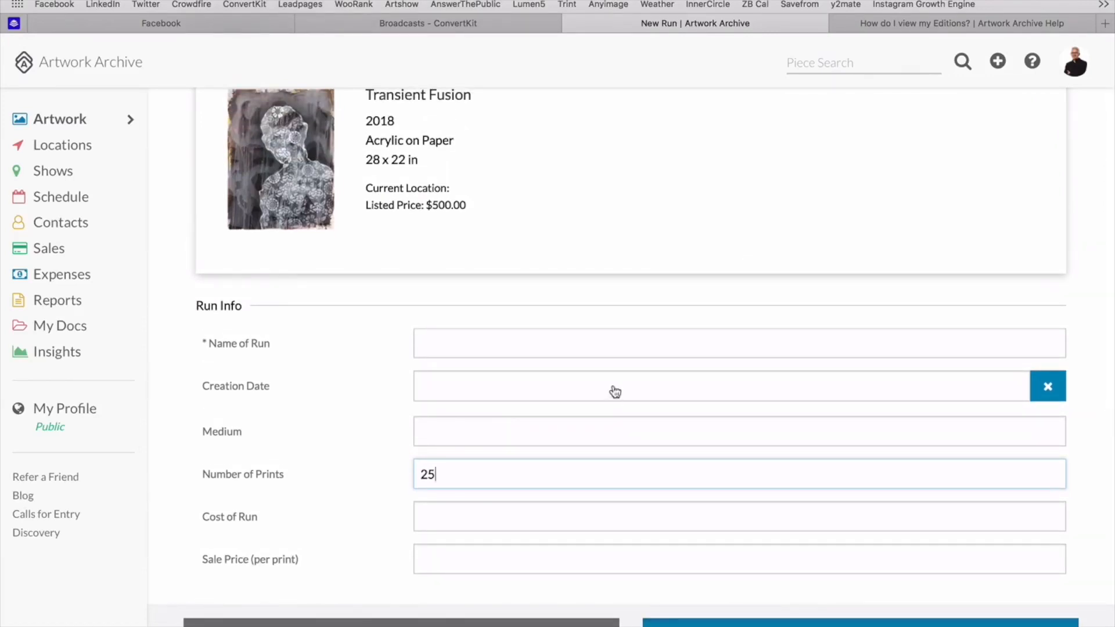
left_click(595, 349)
type("Te")
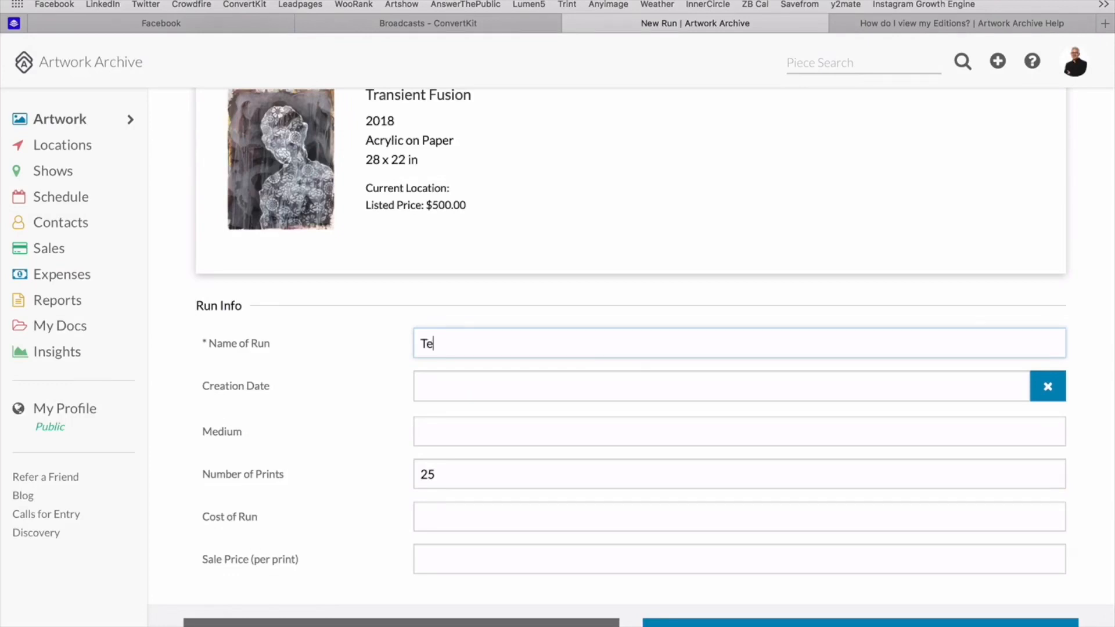
type("st Run")
left_click(785, 624)
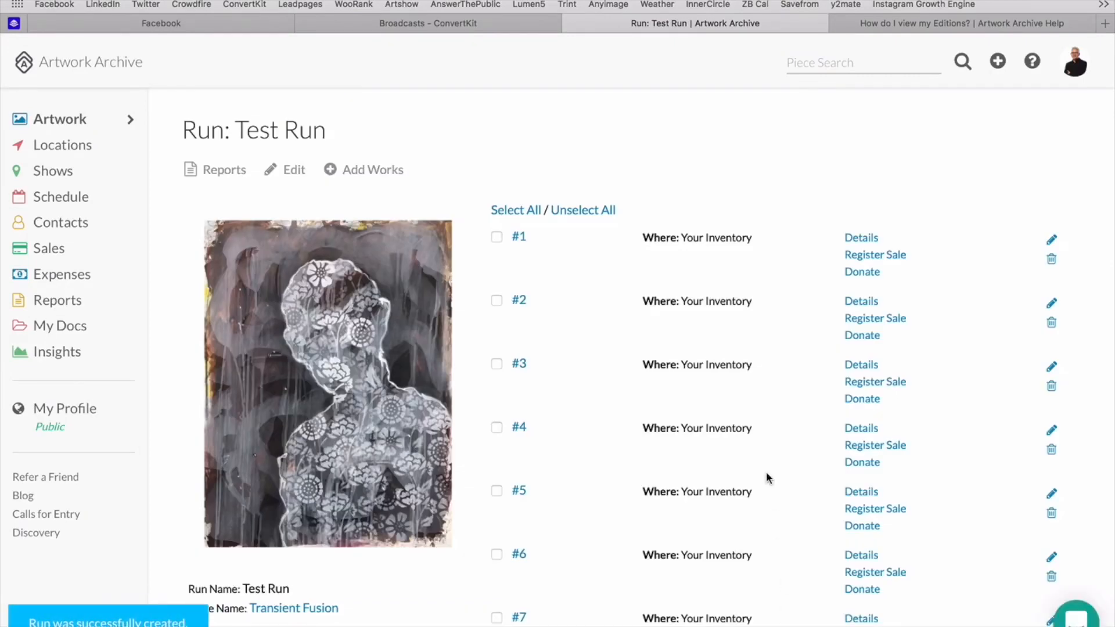
Look through the full list of numbered prints on the Test Run page
scroll(767, 477, "down", 10)
scroll(766, 477, "down", 10)
scroll(765, 477, "up", 15)
scroll(765, 472, "up", 5)
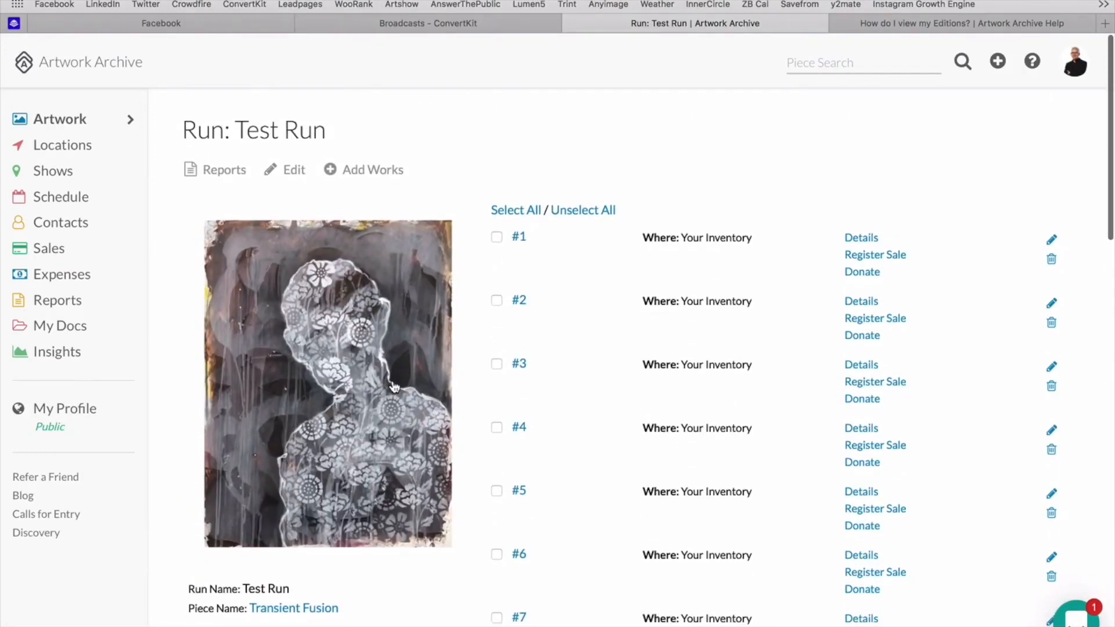